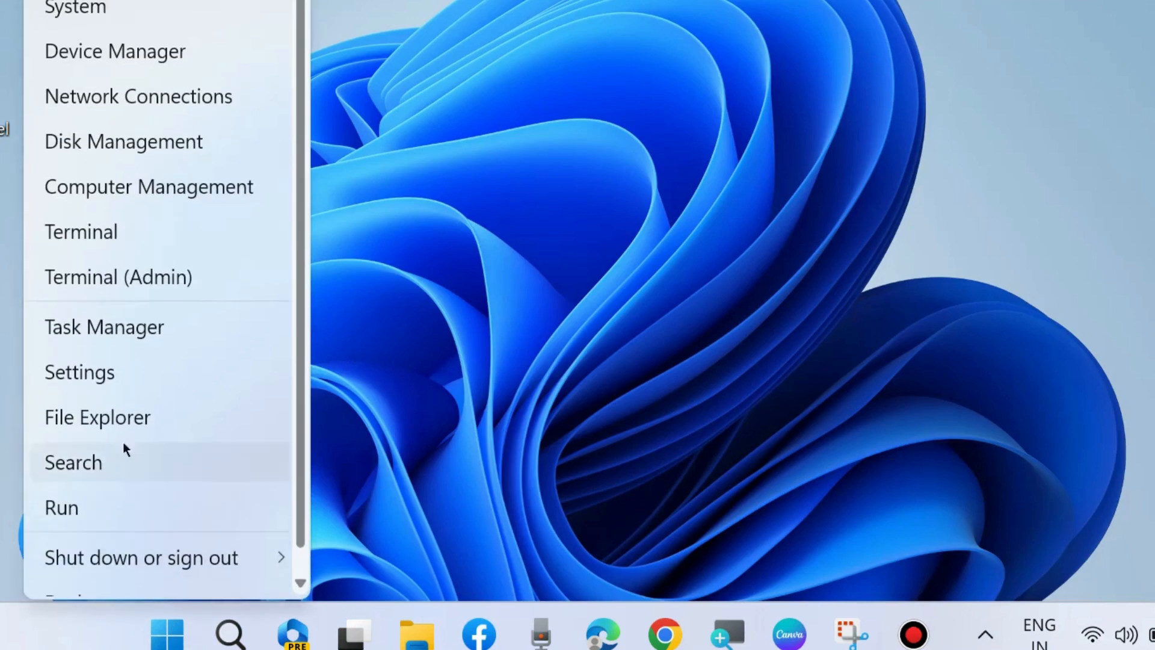
Step: Launch the Hardware and Devices troubleshooter by running the command "msdt.exe -id DeviceDiagnostic"
click(81, 505)
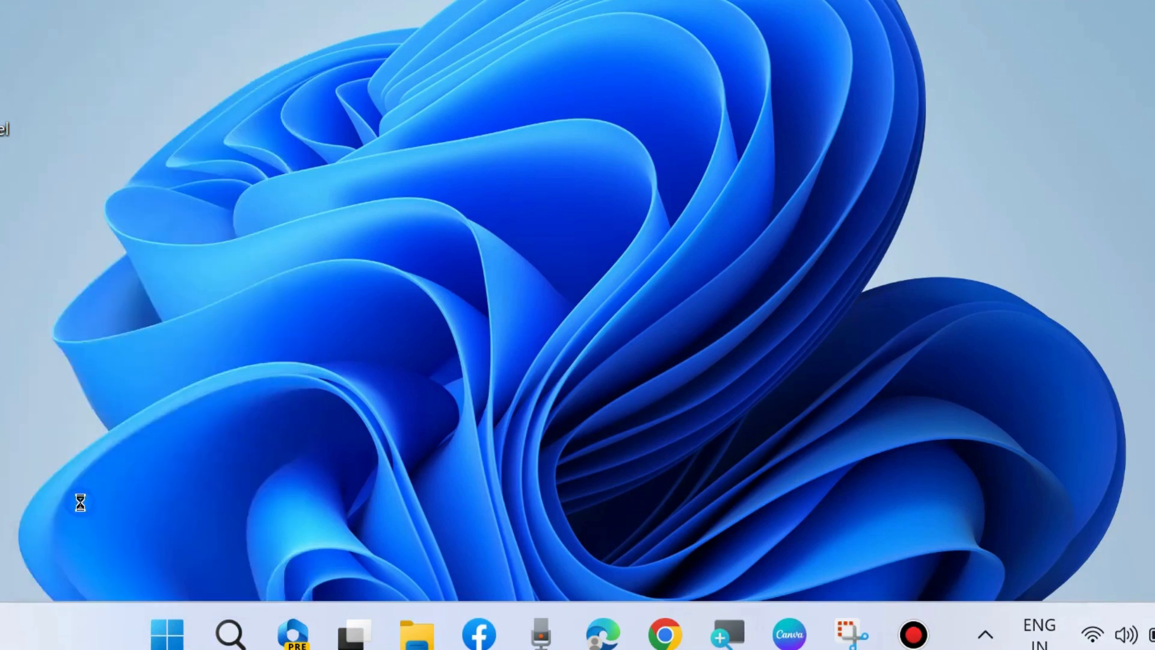
drag(67, 299, 547, 117)
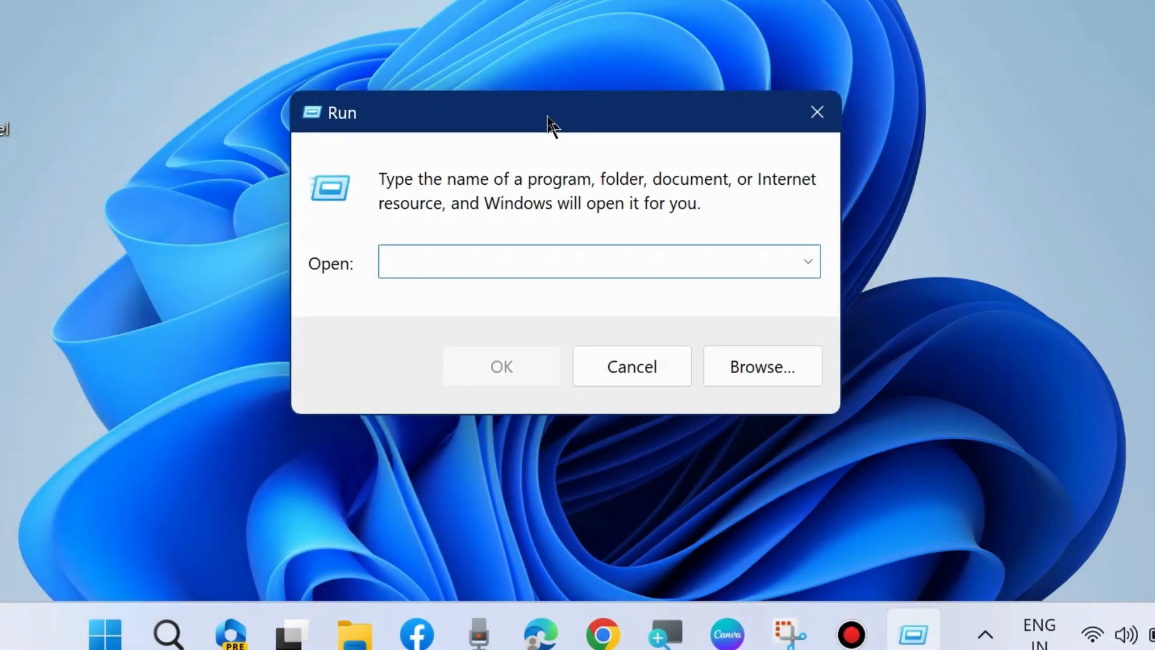
text(msdt.exe -id DeviceDiagnostic)
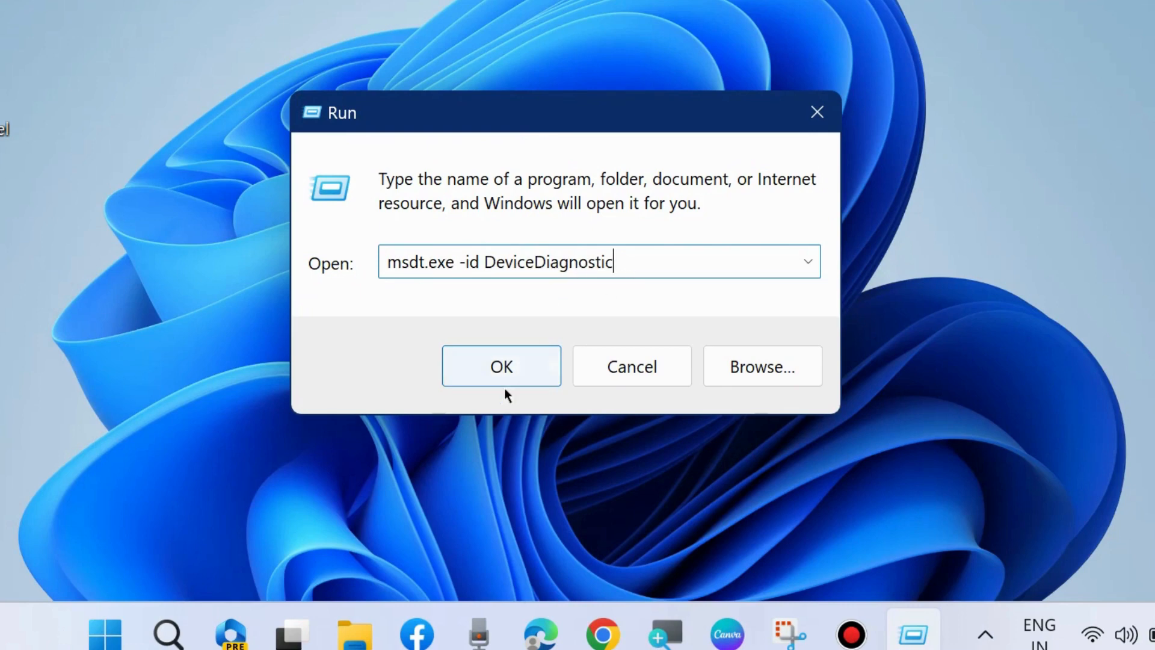
click(513, 365)
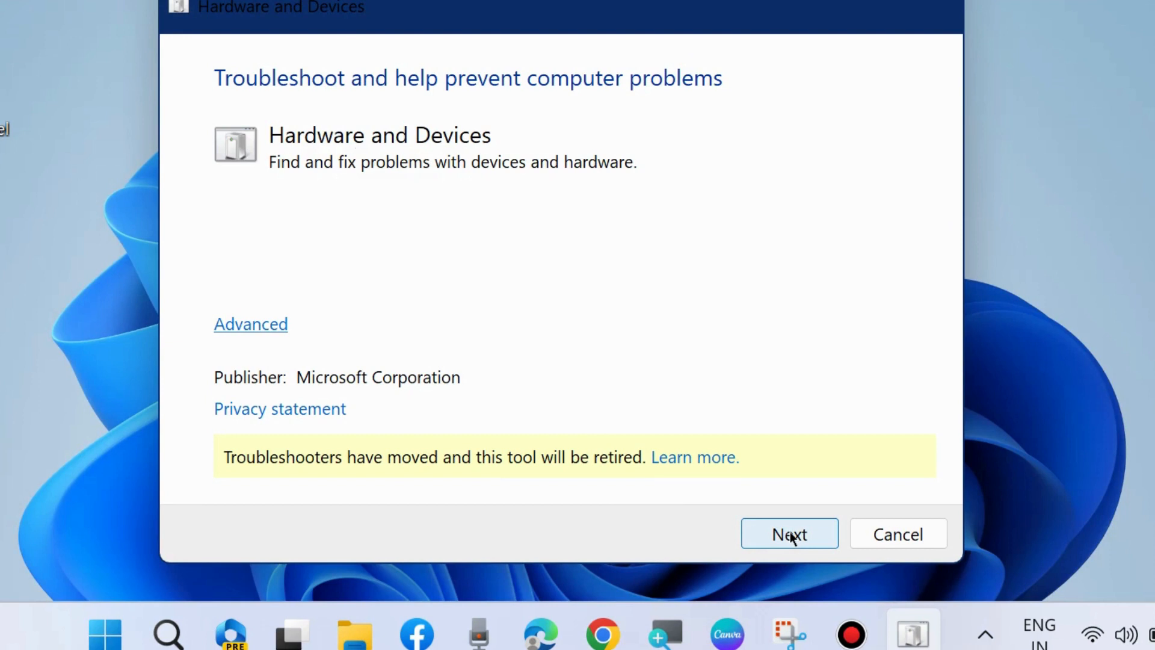
Step: Show the troubleshooter's advanced option for applying repairs automatically, run the problem detection, and close the troubleshooter
click(252, 324)
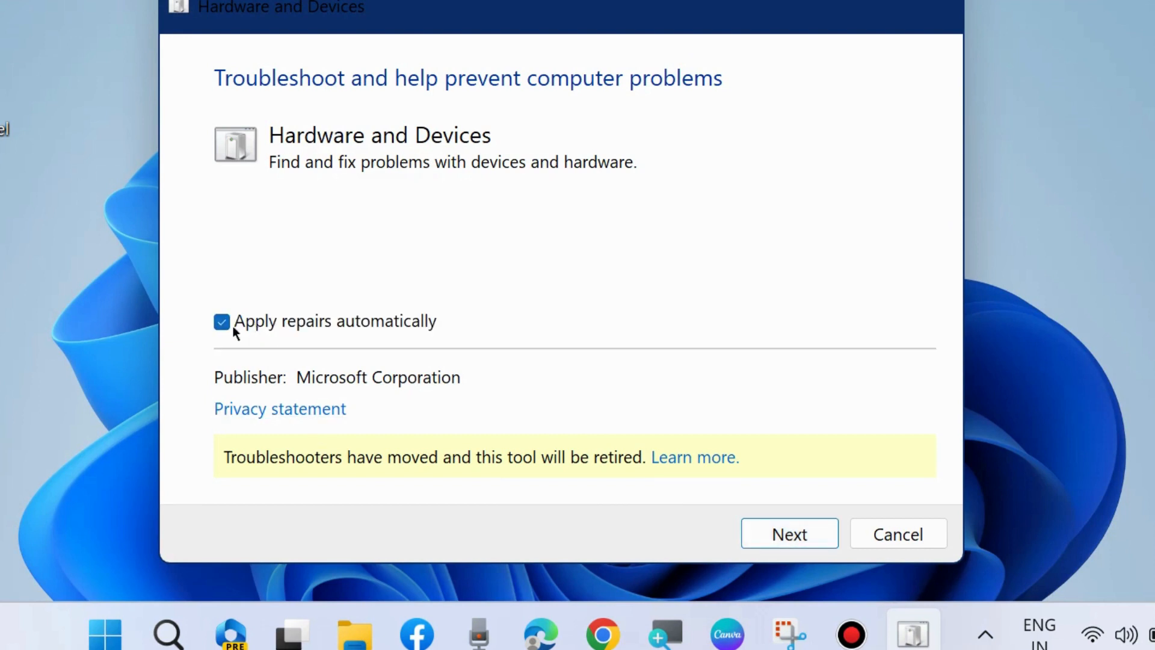
click(788, 532)
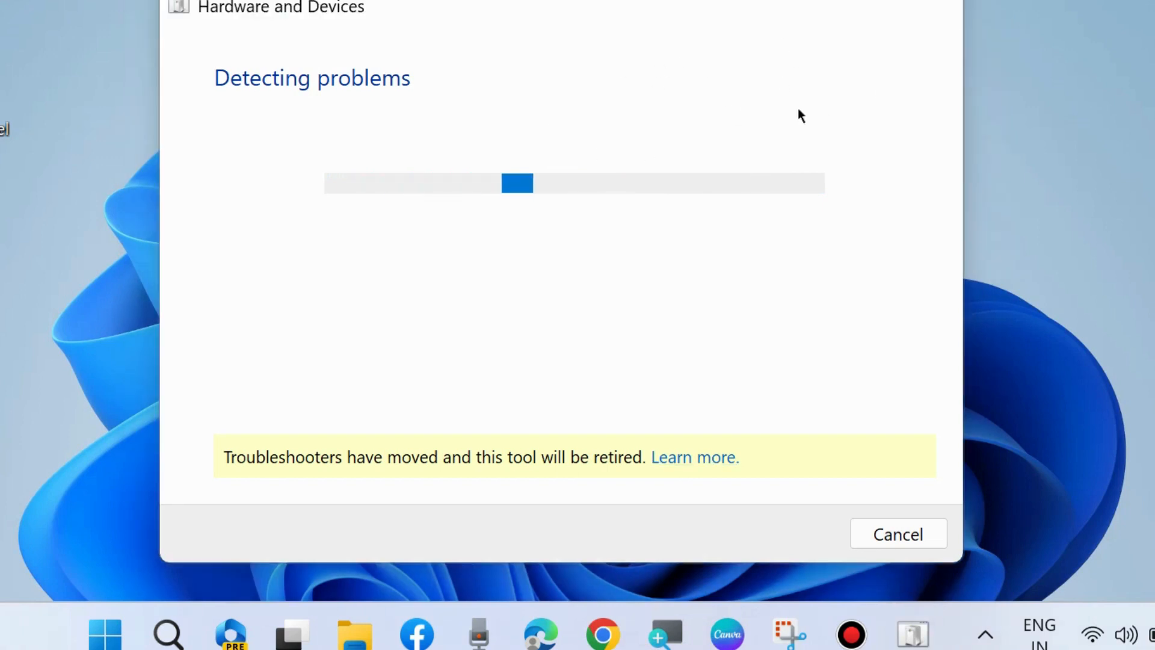
click(934, 1)
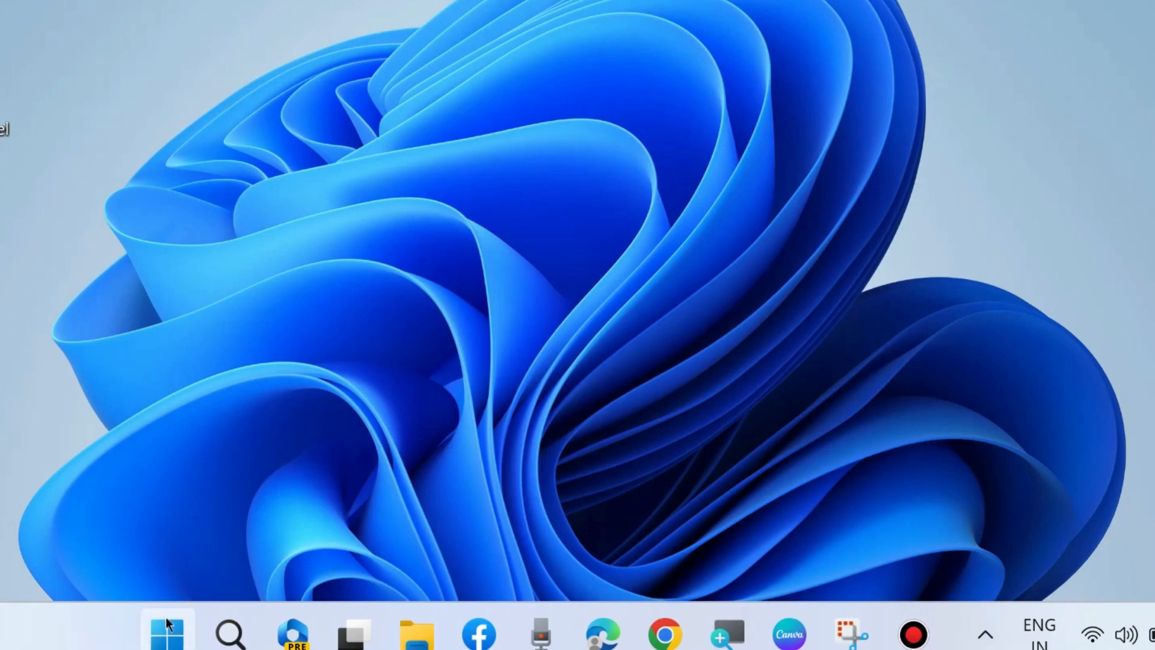
Step: Open Device Manager and expand the Universal Serial Bus controllers category
right_click(167, 625)
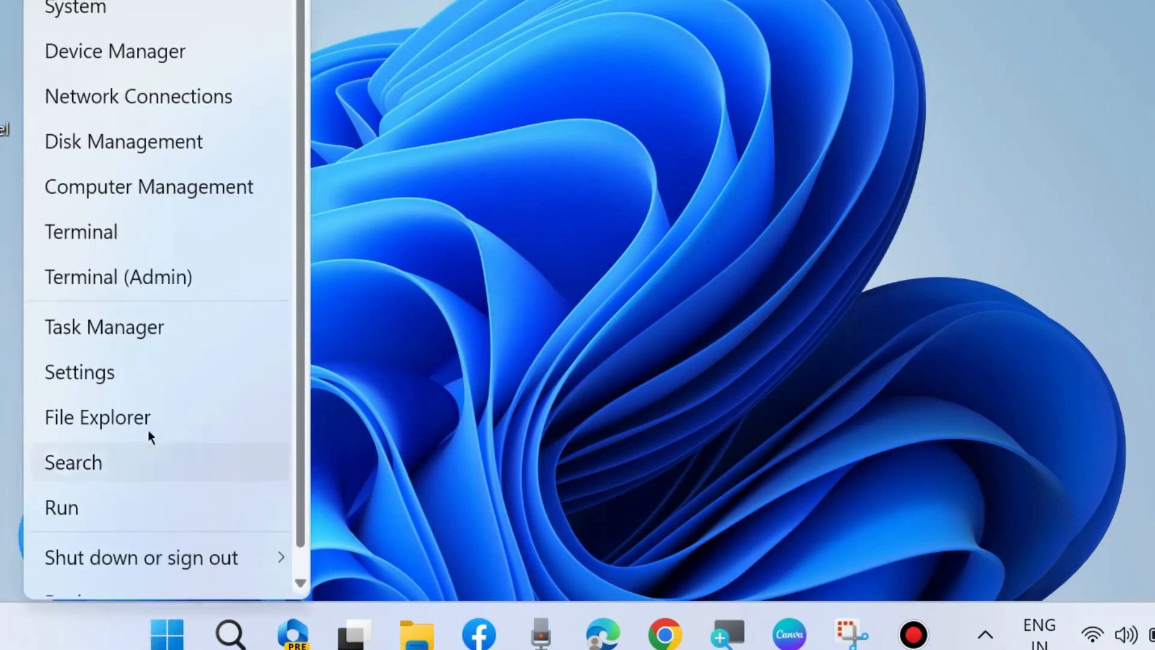
click(114, 48)
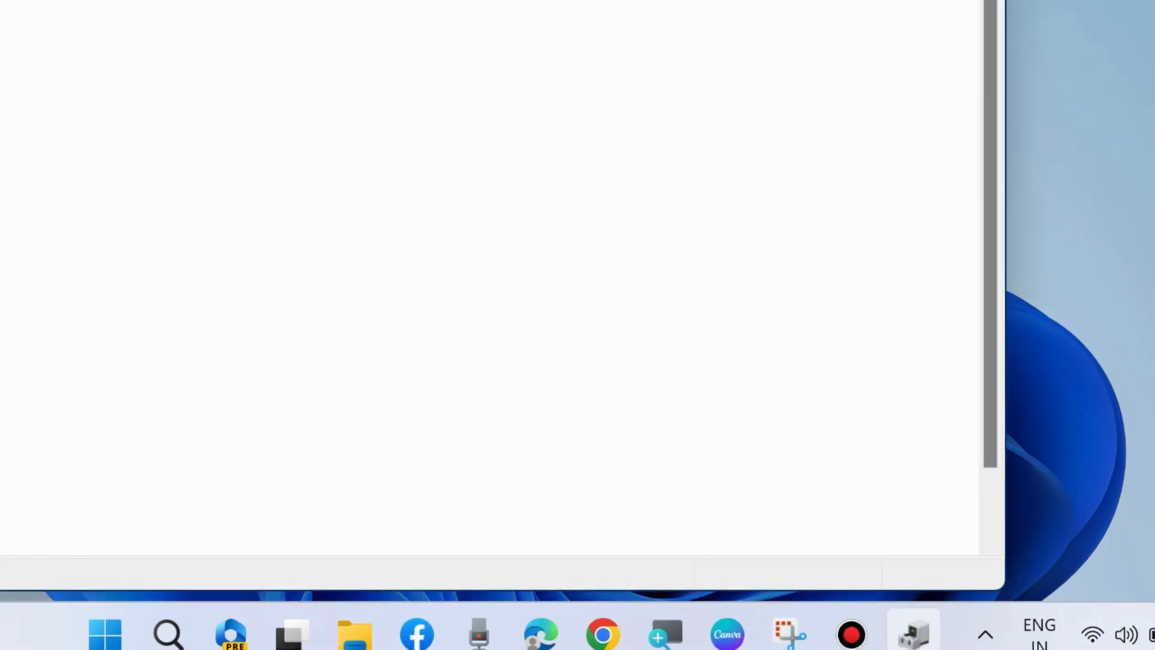
drag(481, 1, 569, 16)
scroll(148, 445, down, 1)
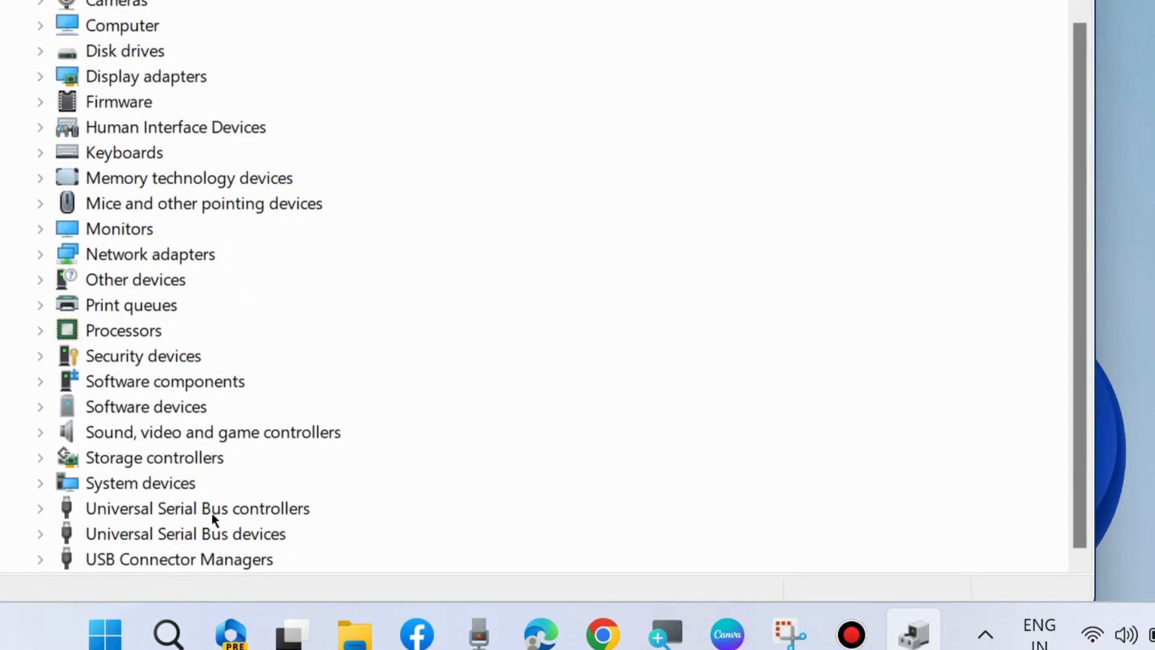
click(40, 508)
scroll(261, 488, down, 1)
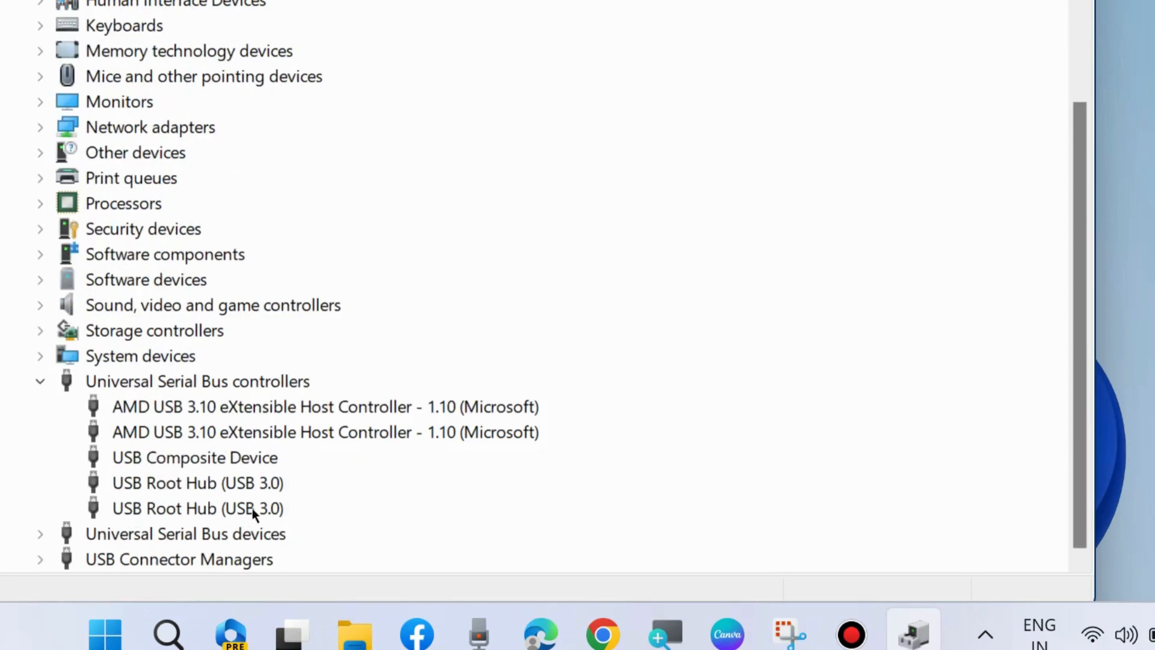
Step: Search automatically for an updated driver for the first AMD USB 3.10 eXtensible Host Controller, and close the wizard
right_click(184, 406)
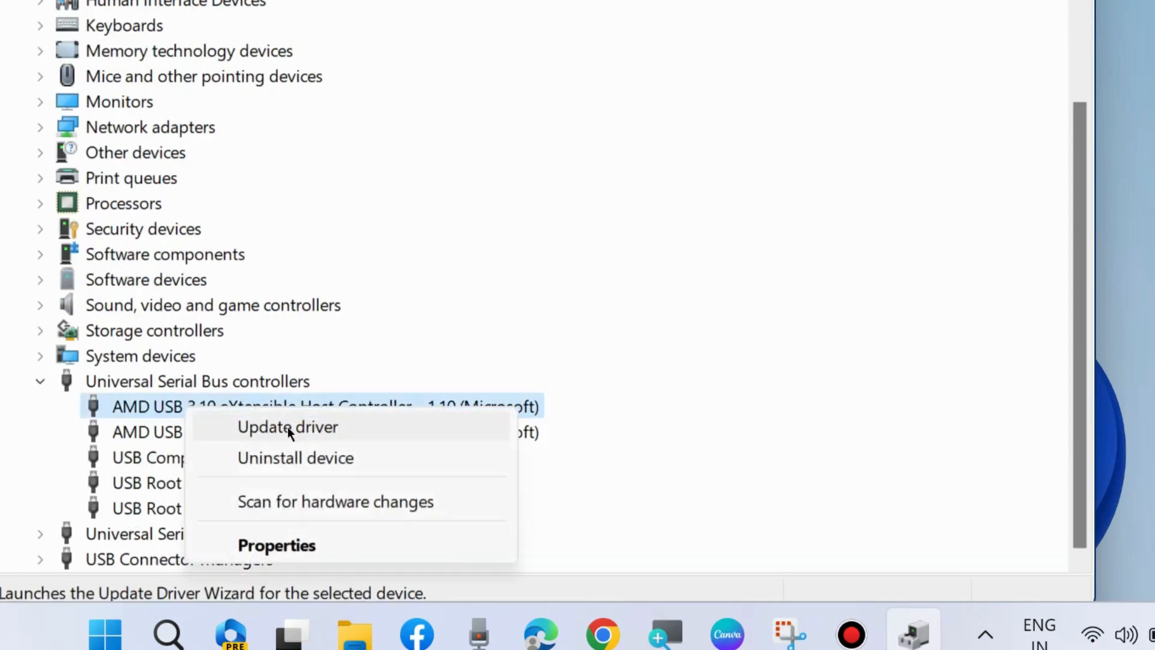
click(287, 427)
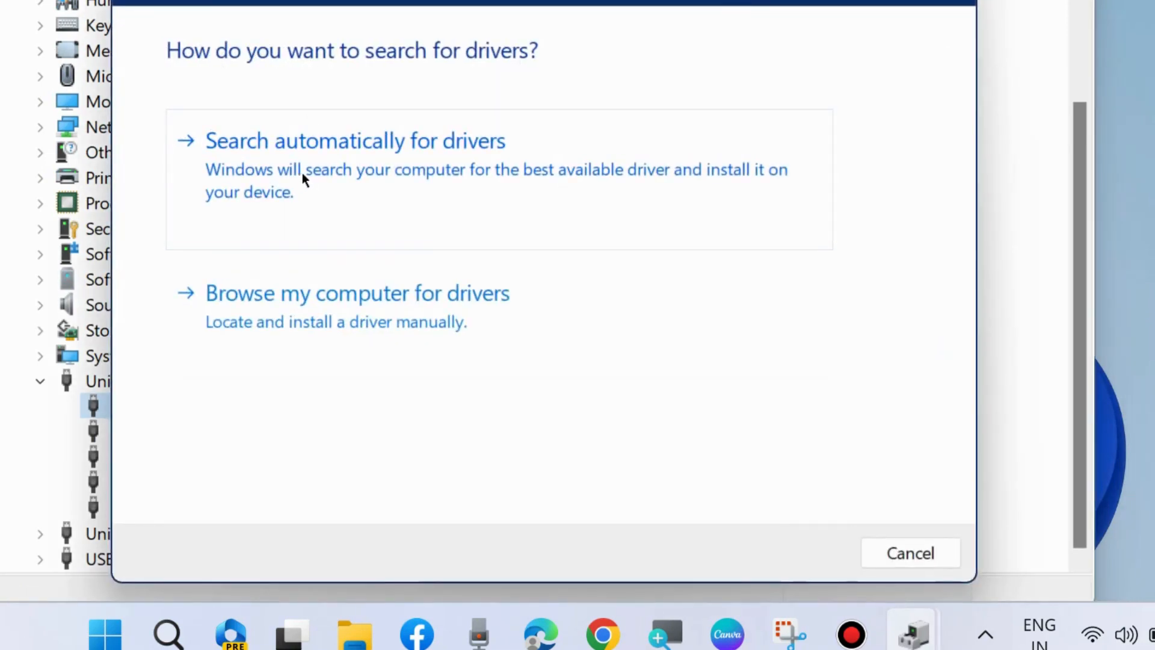
click(348, 167)
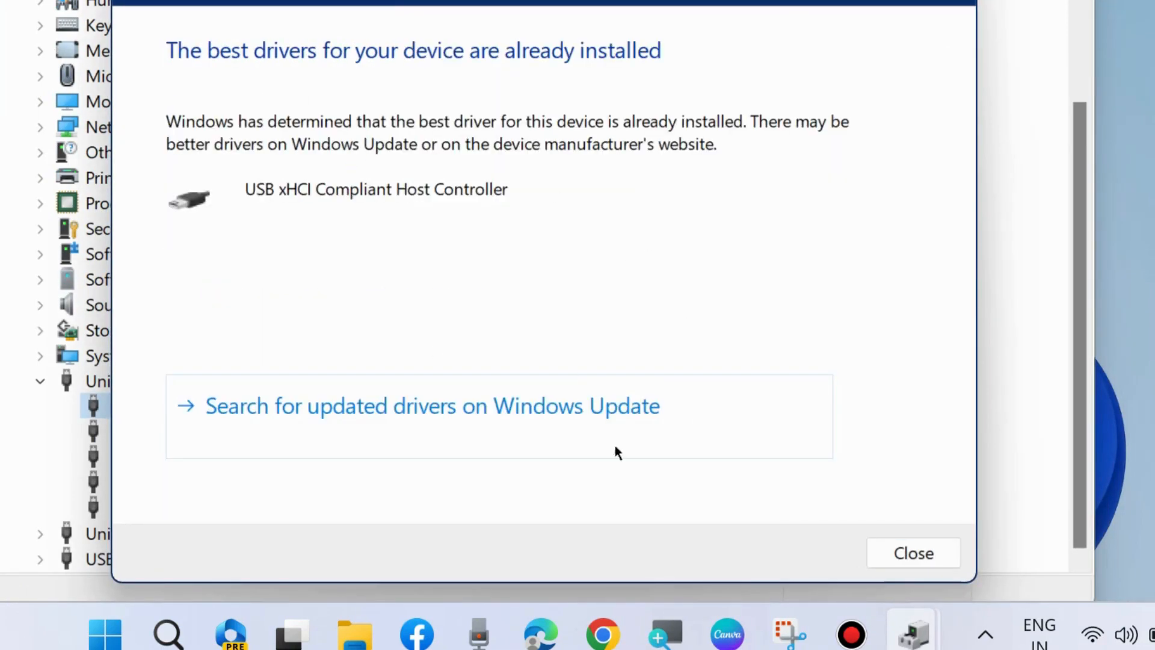
click(910, 552)
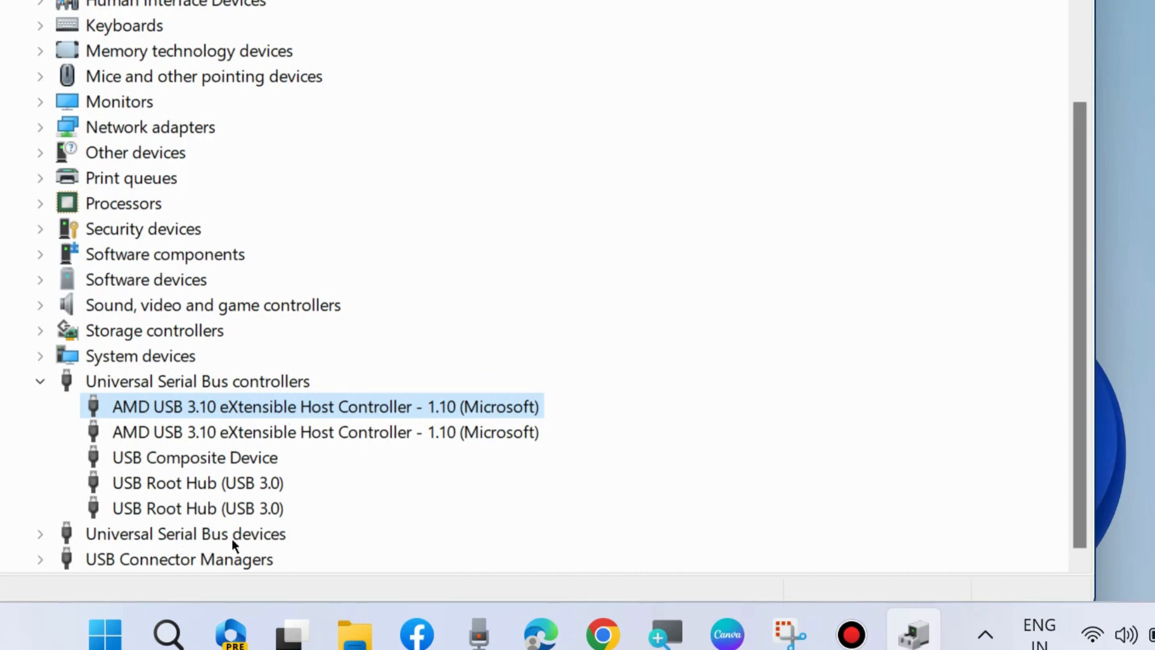
Step: Expand the Universal Serial Bus devices and USB Connector Managers categories to view their devices, and close Device Manager
click(42, 534)
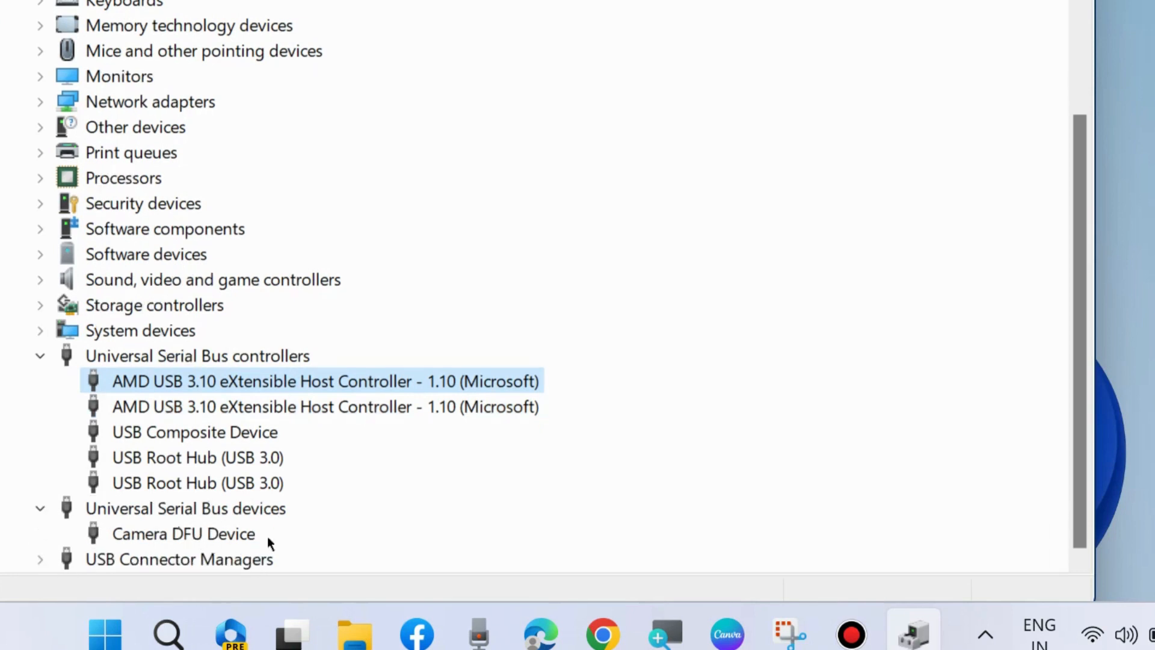
click(41, 559)
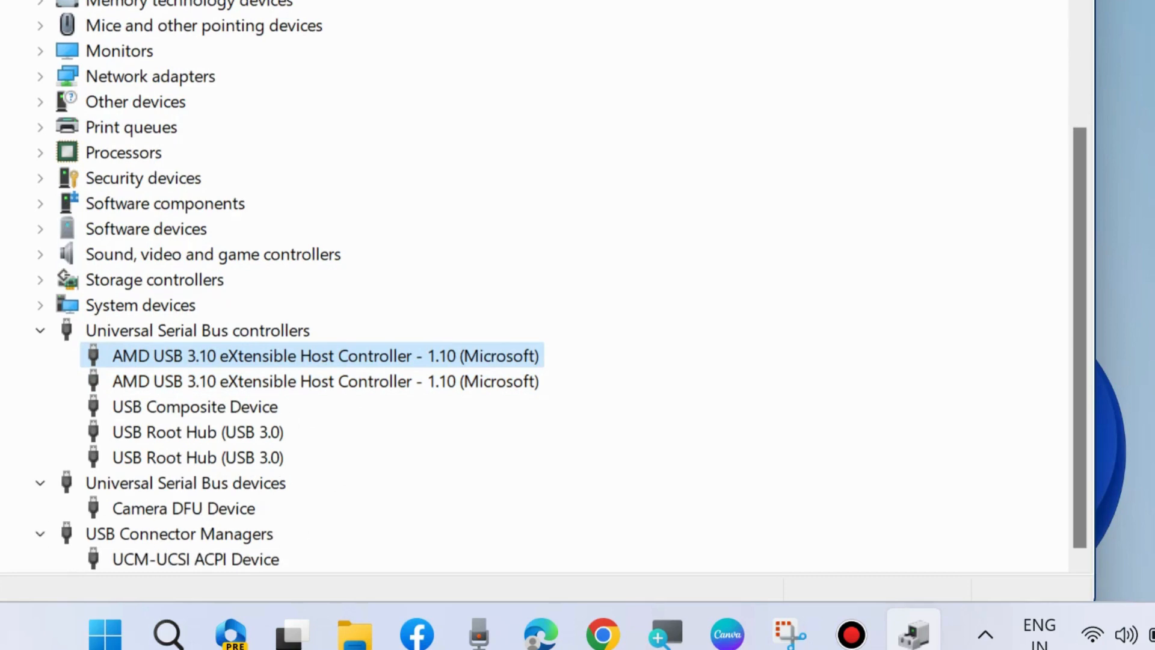
key(alt+F4)
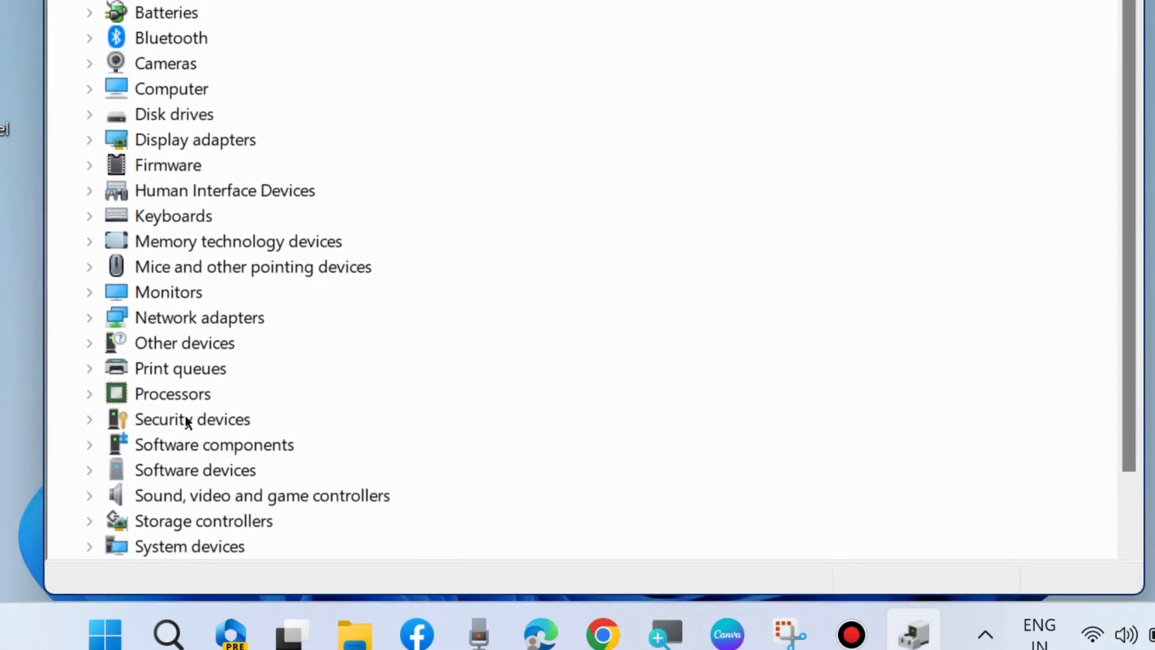
Step: Check the power management options of the first AMD USB 3.10 eXtensible Host Controller in Device Manager, and close its properties
scroll(149, 526, down, 1)
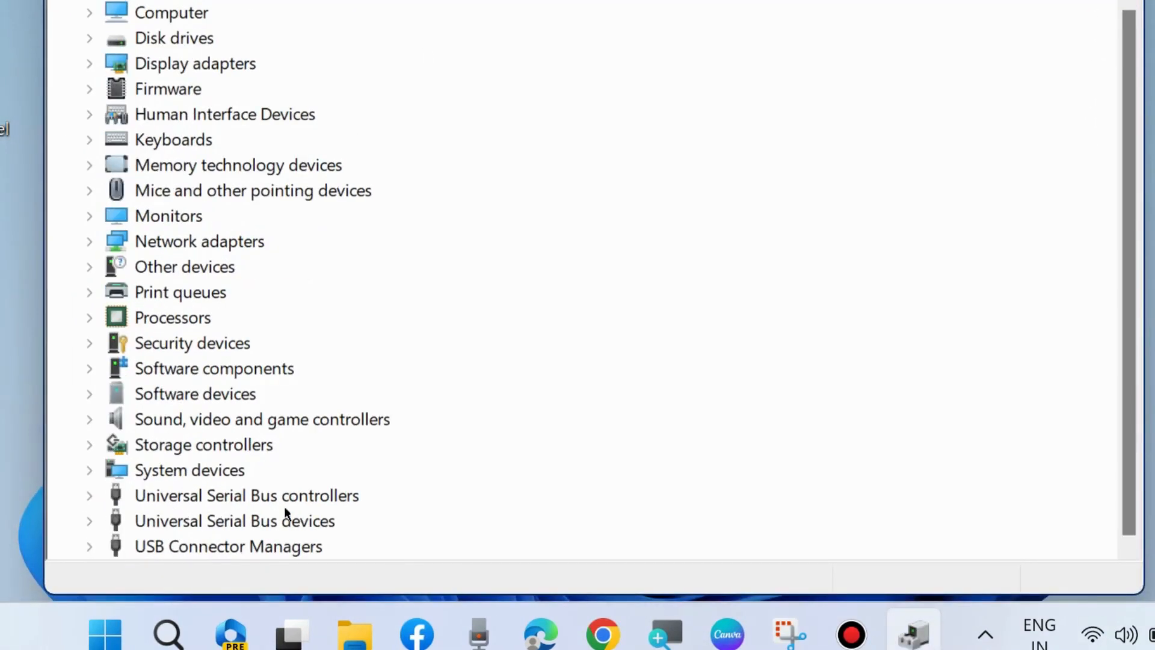
click(91, 495)
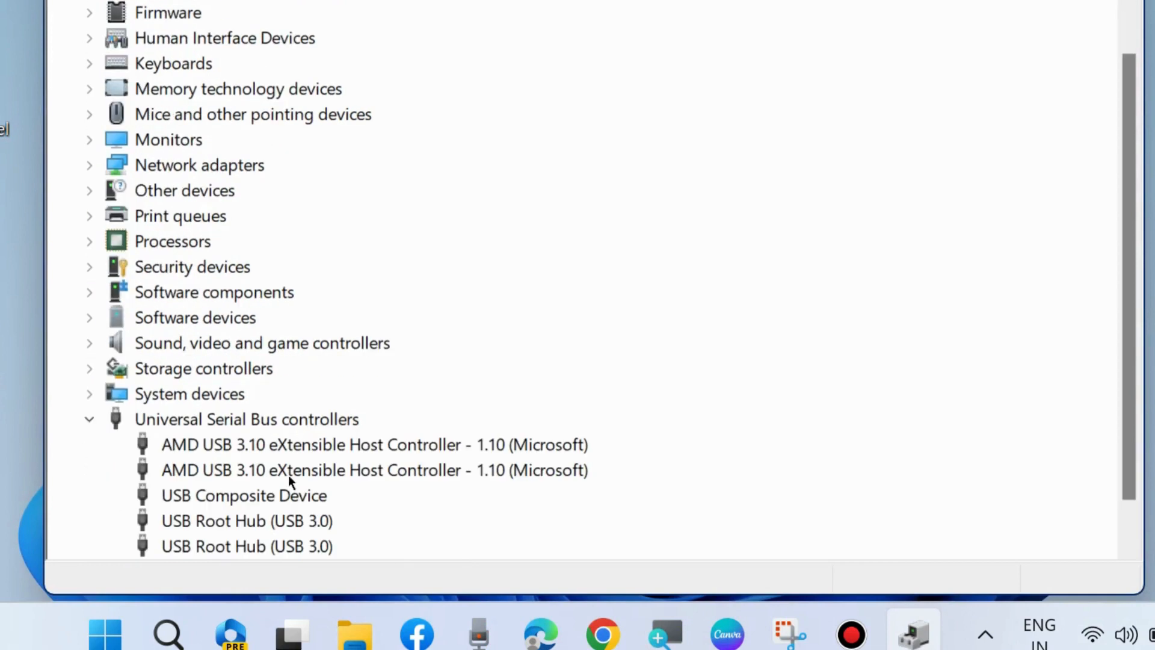
right_click(208, 449)
click(302, 429)
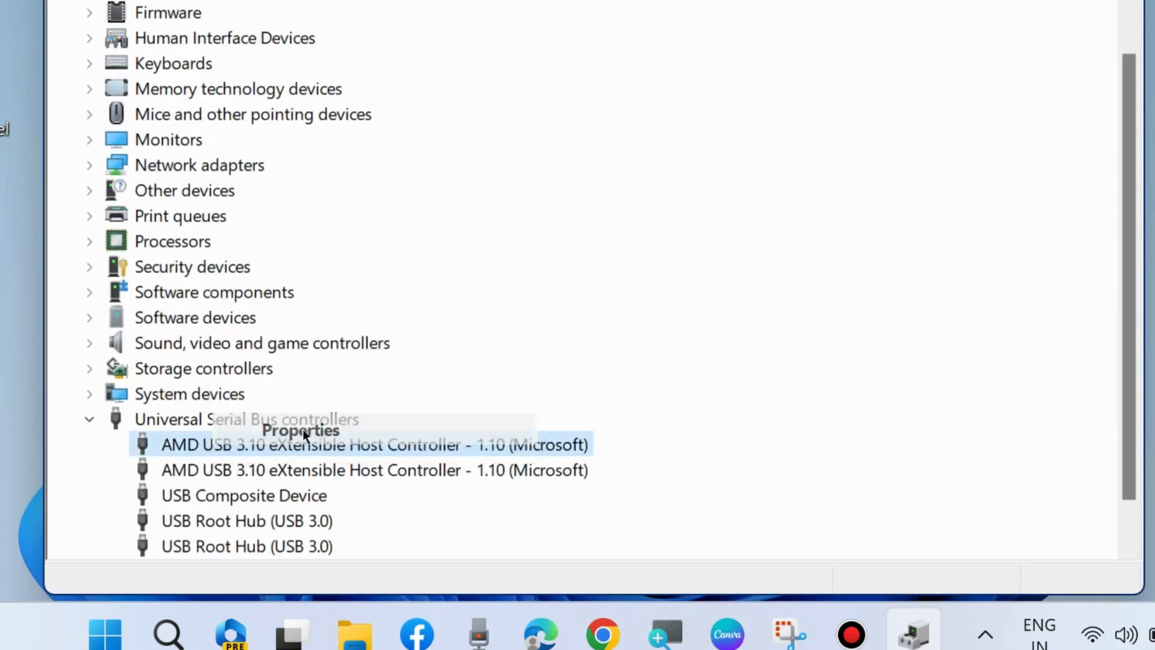
mouse_move(633, 0)
mouse_down()
mouse_move(620, 2)
mouse_move(627, 18)
mouse_up()
click(738, 63)
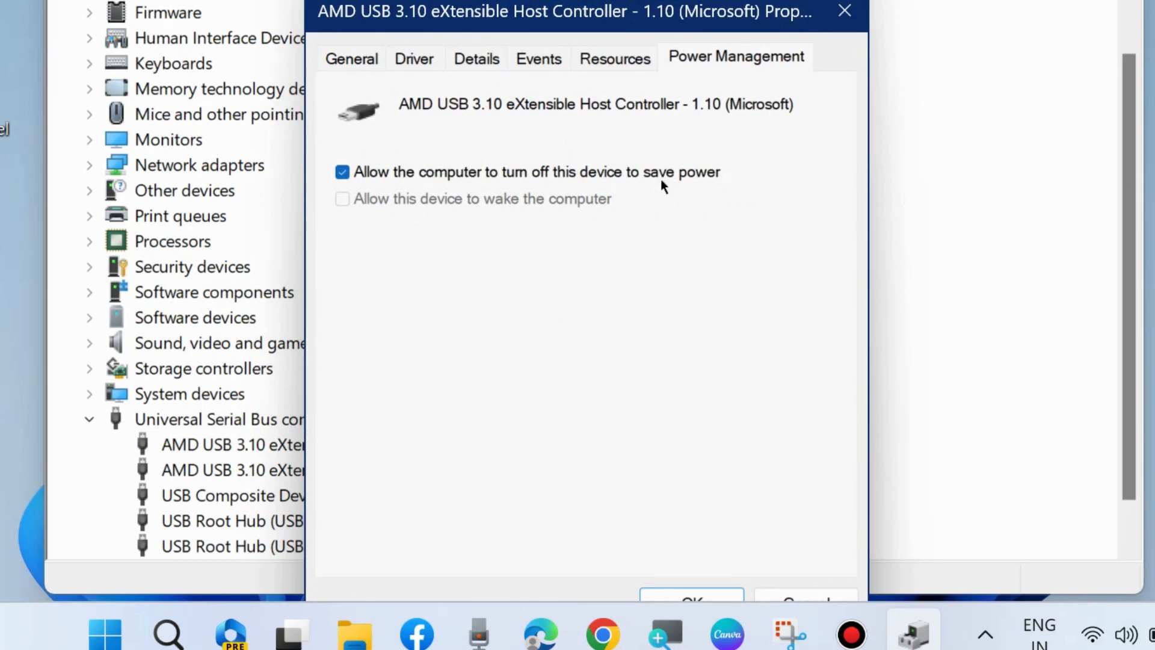
drag(631, 14, 626, 0)
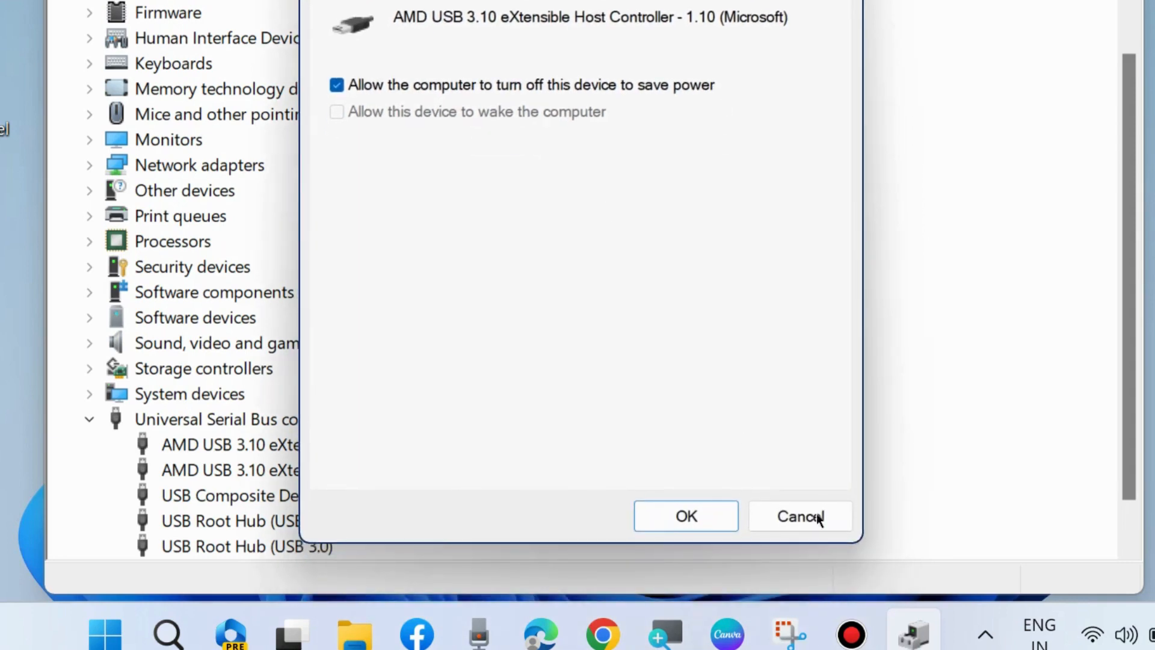
click(686, 516)
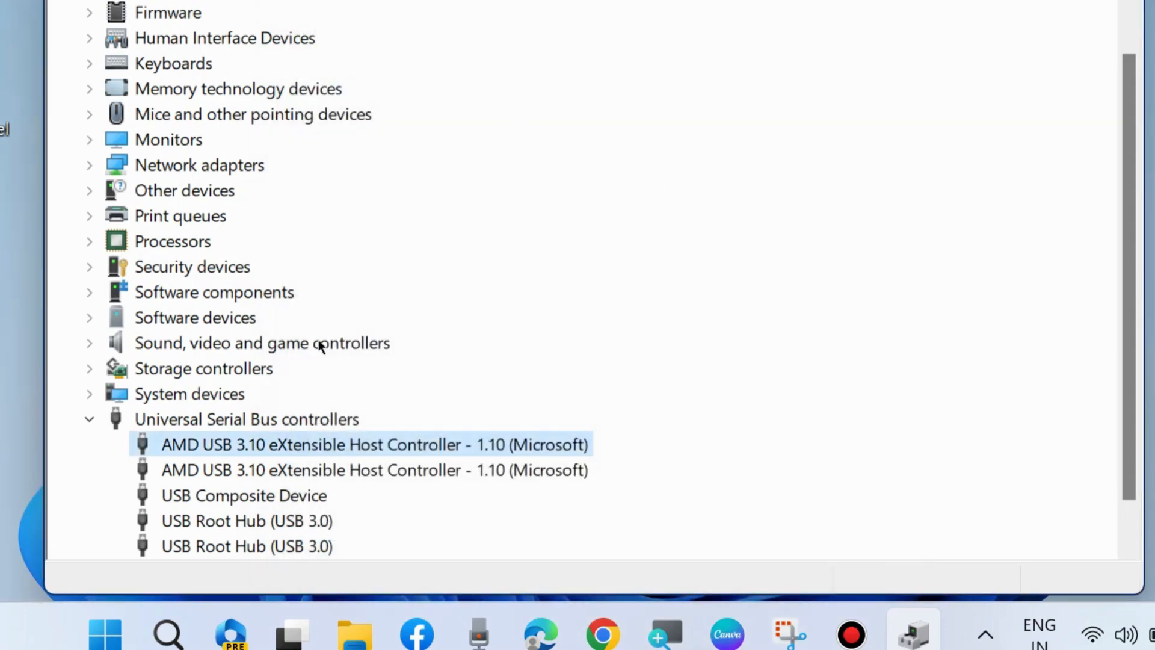
Step: Scan for hardware changes from the Universal Serial Bus controllers category, and close Device Manager
right_click(196, 446)
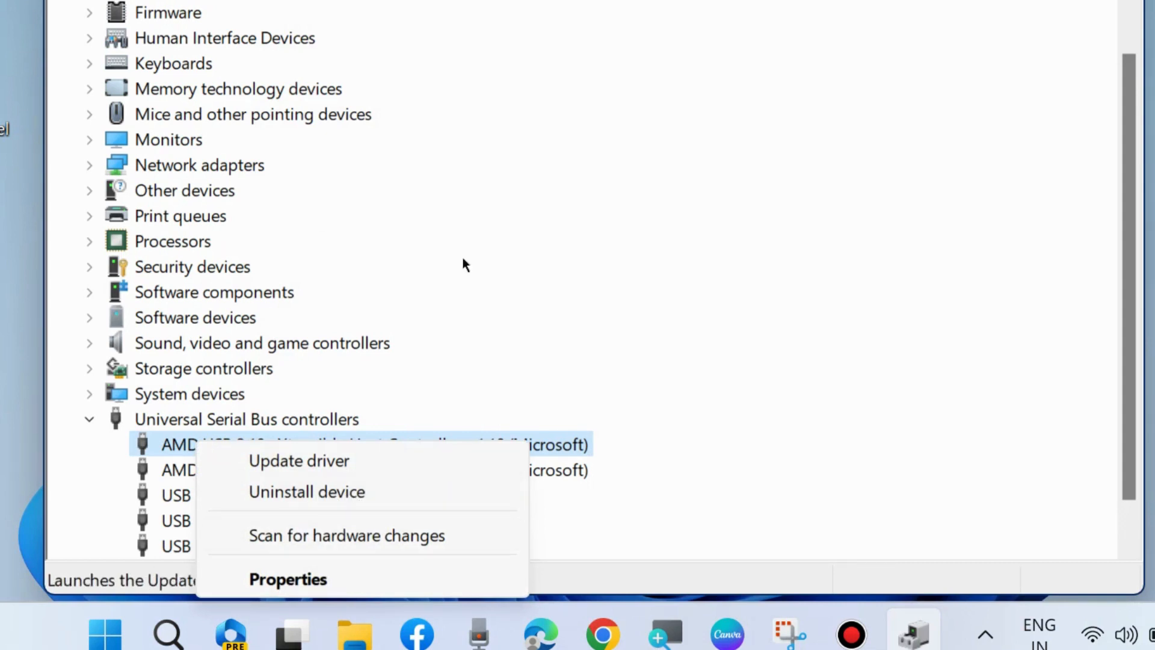
click(179, 268)
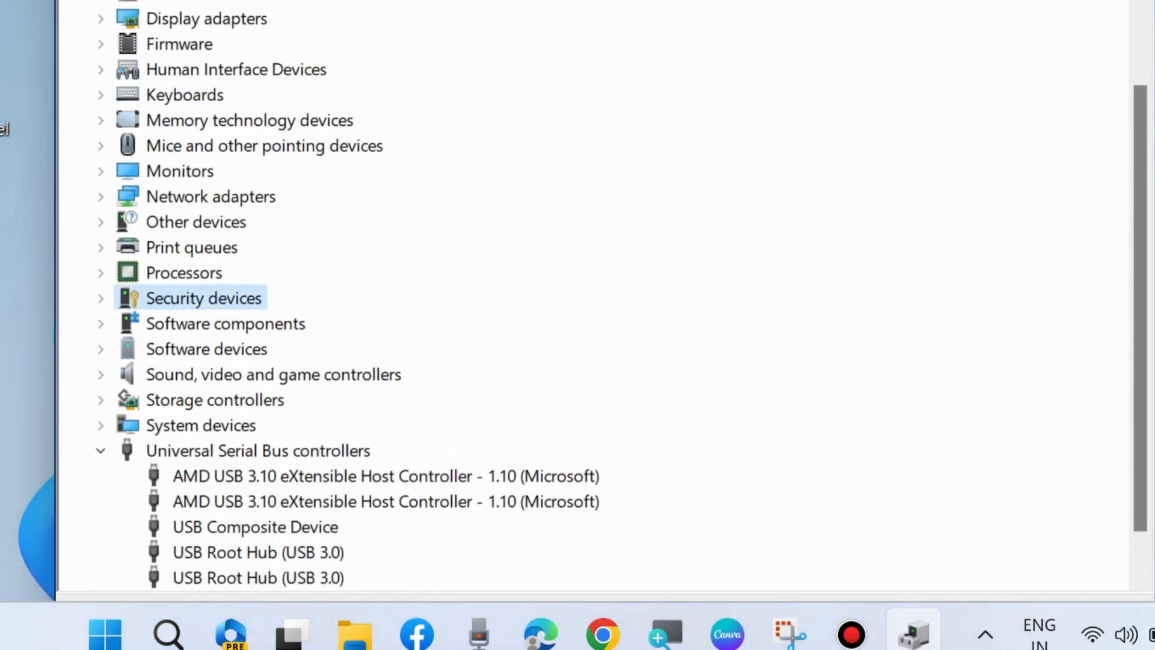
click(188, 455)
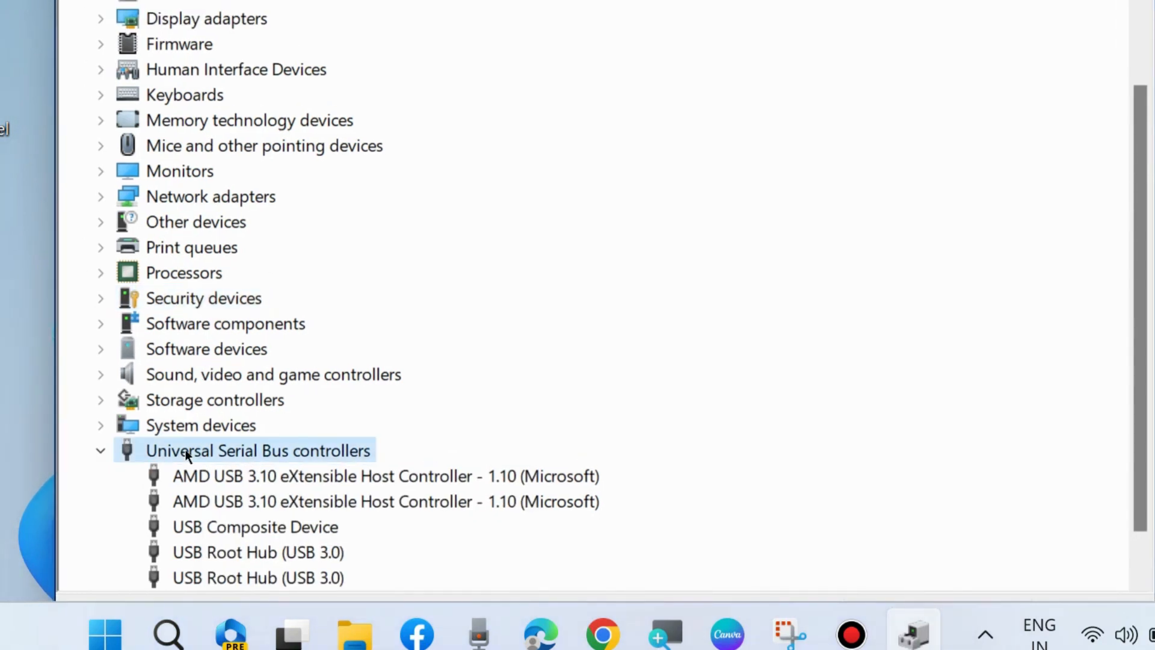
right_click(188, 454)
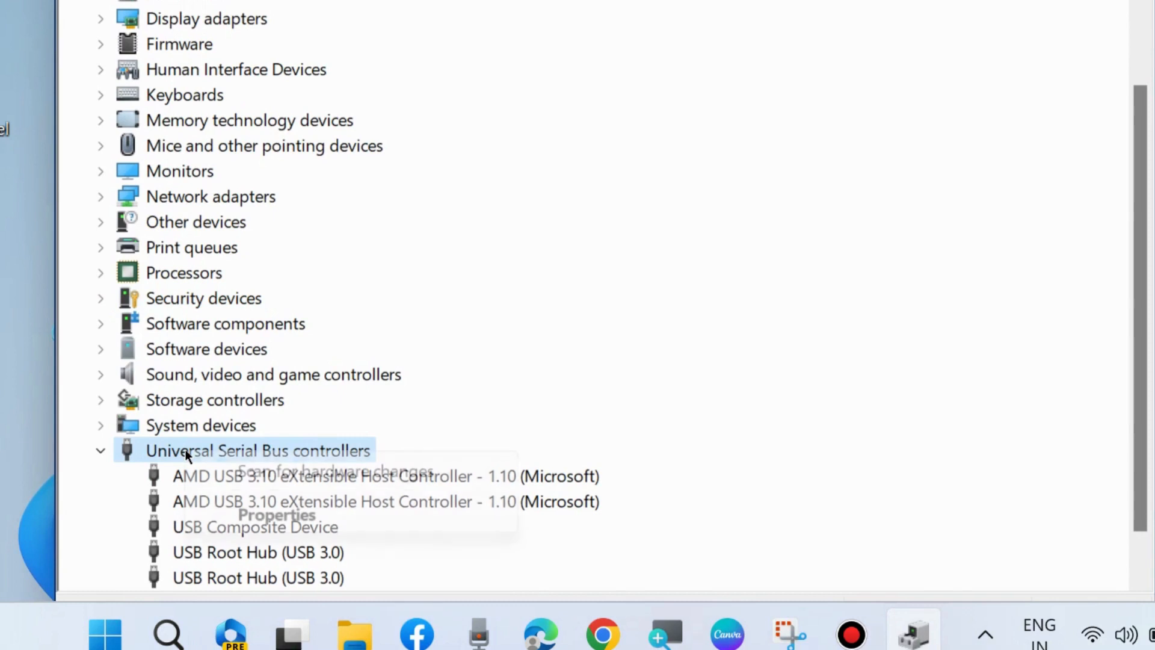
click(335, 473)
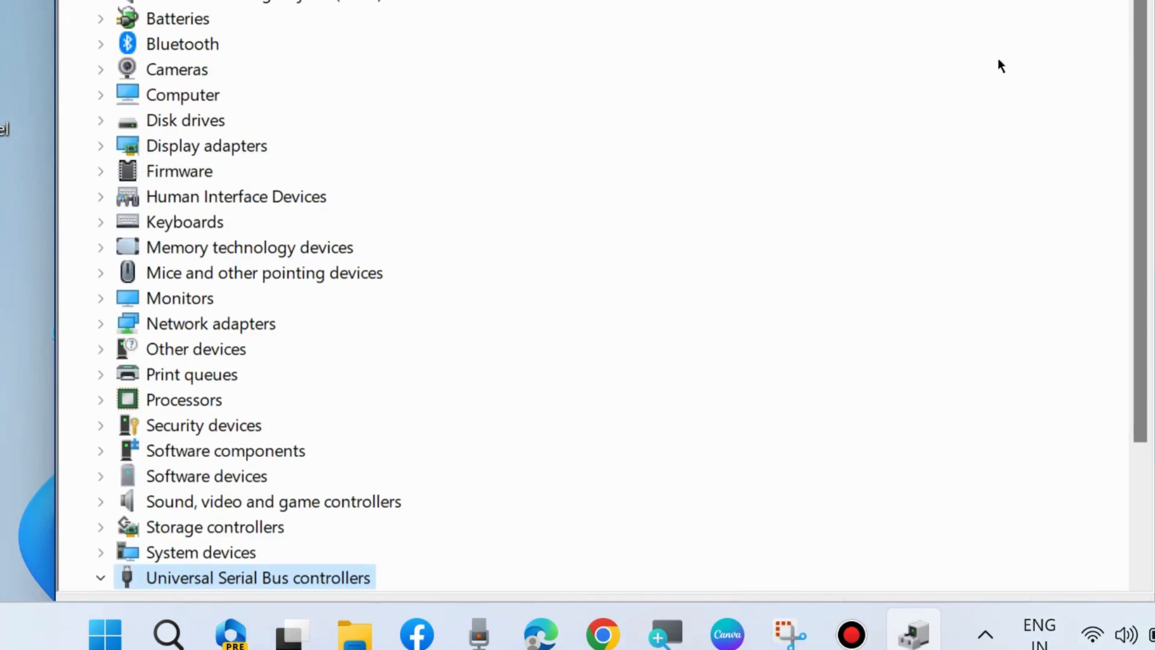
key(alt+F4)
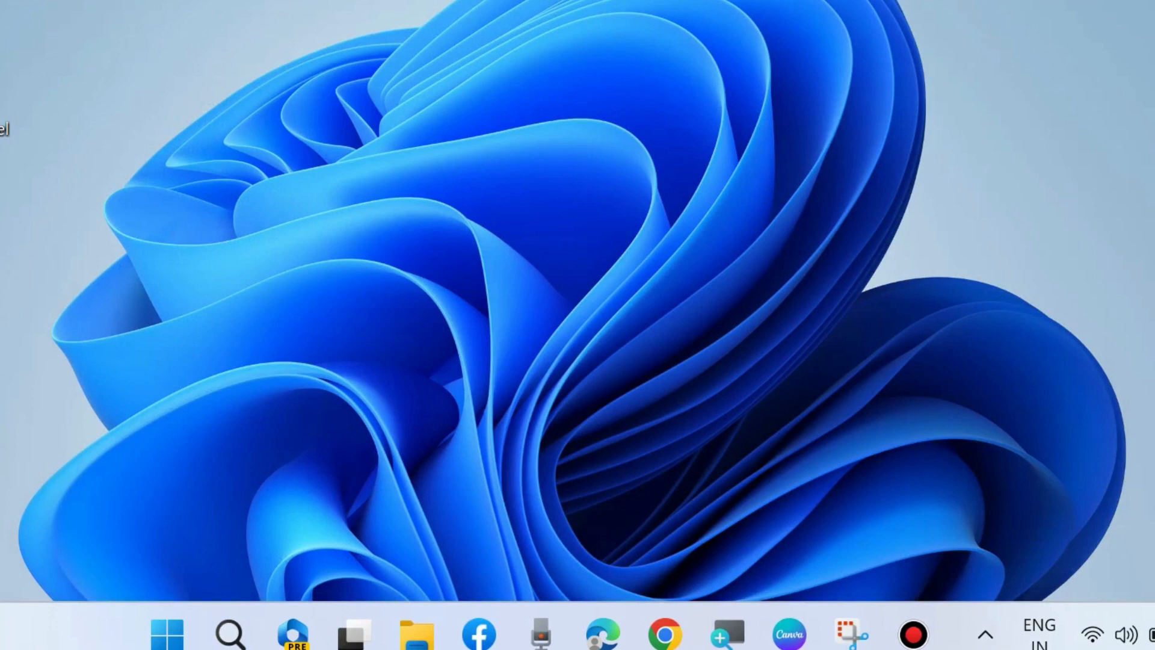
Step: Search Windows for "cp" and open Control Panel
click(232, 632)
text(cp)
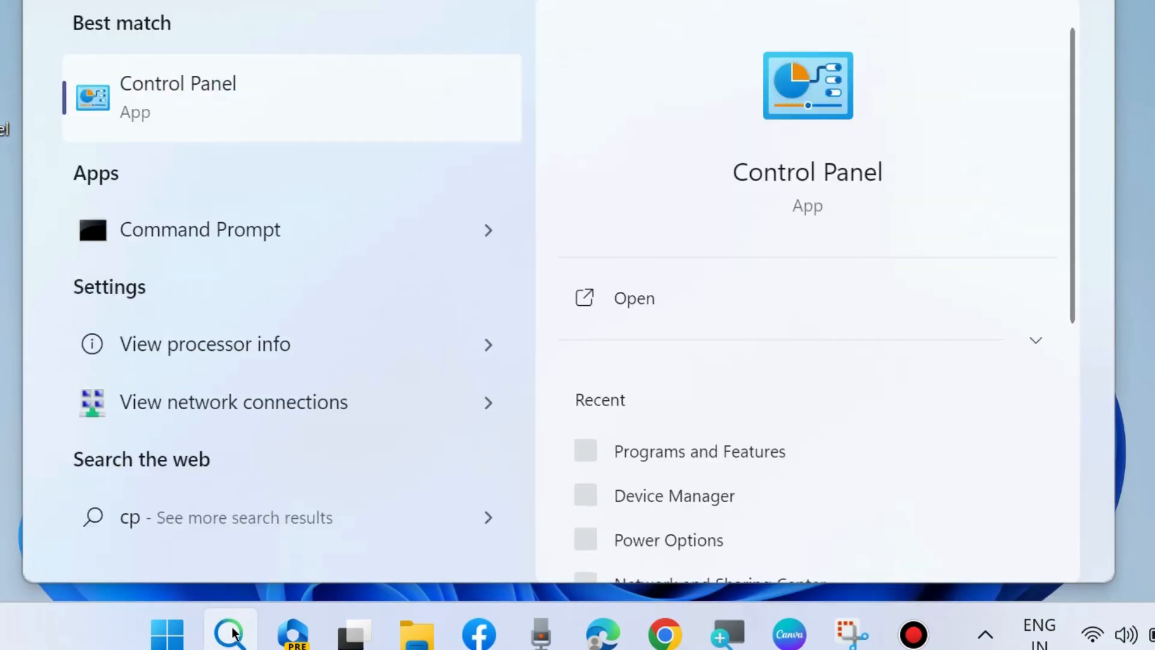
click(622, 300)
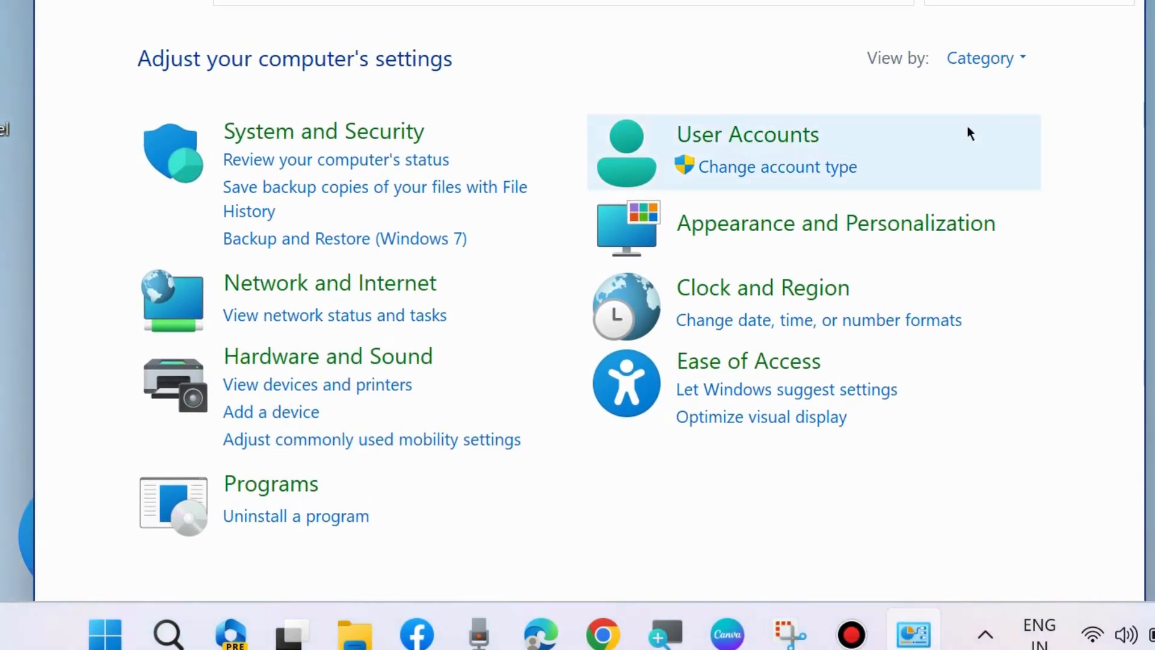
Step: Switch the Control Panel view to large icons and open Power Options
click(1016, 60)
click(1030, 134)
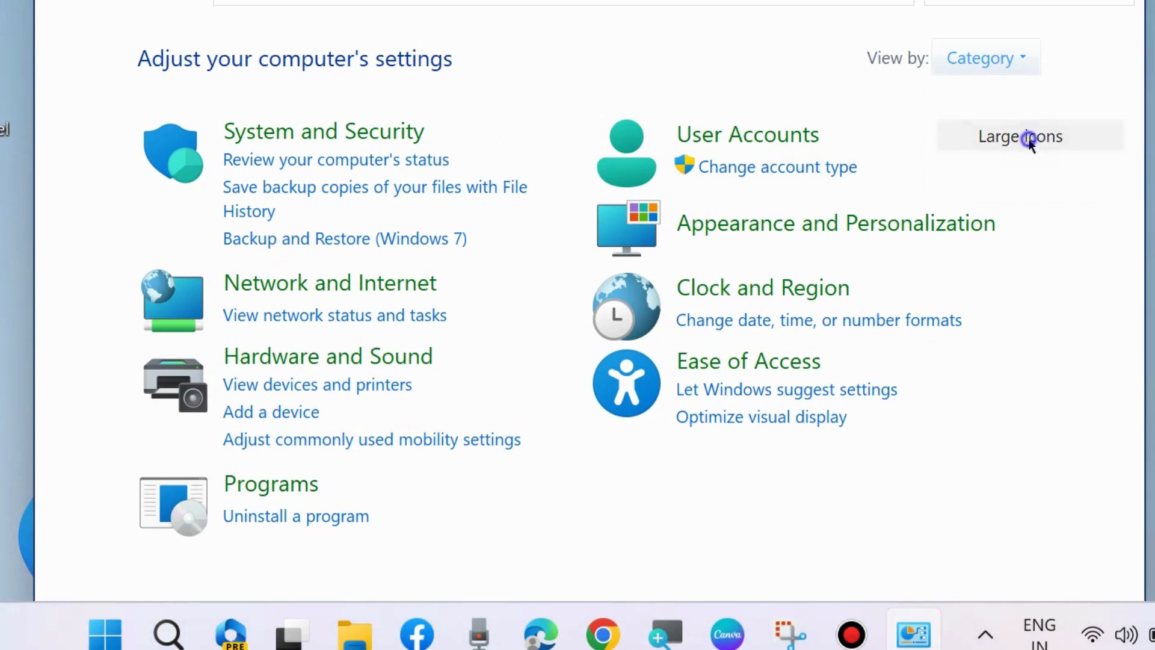
scroll(475, 503, down, 2)
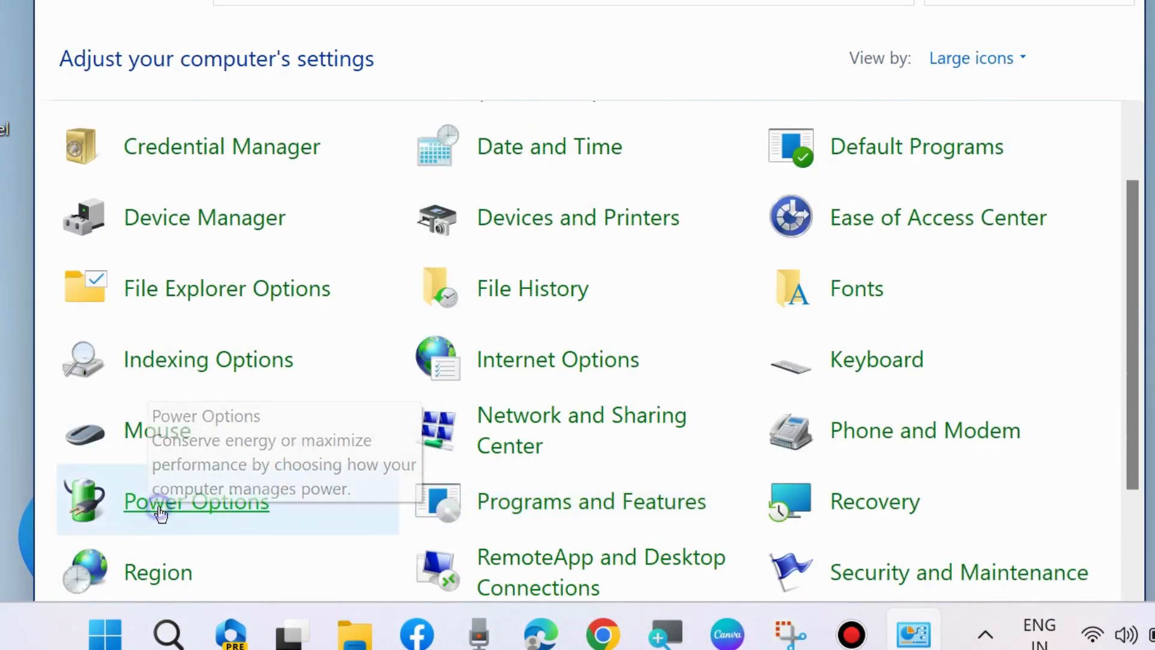
click(160, 512)
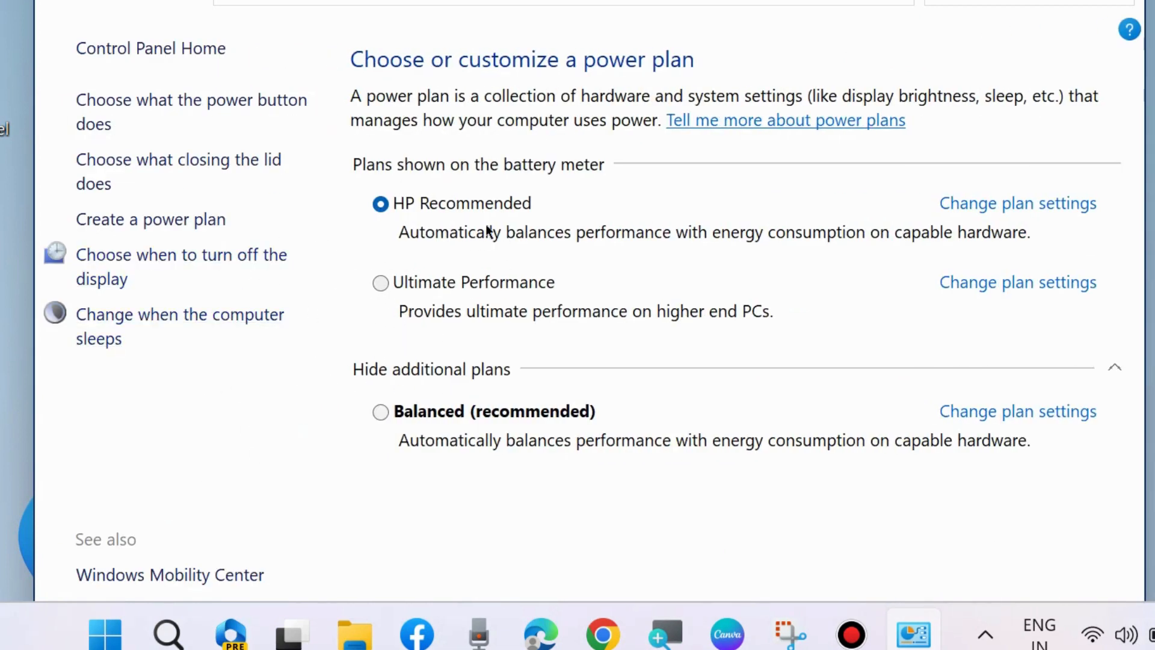
Step: Open the advanced power settings of the HP Recommended plan and move the dialog into full view
click(1033, 205)
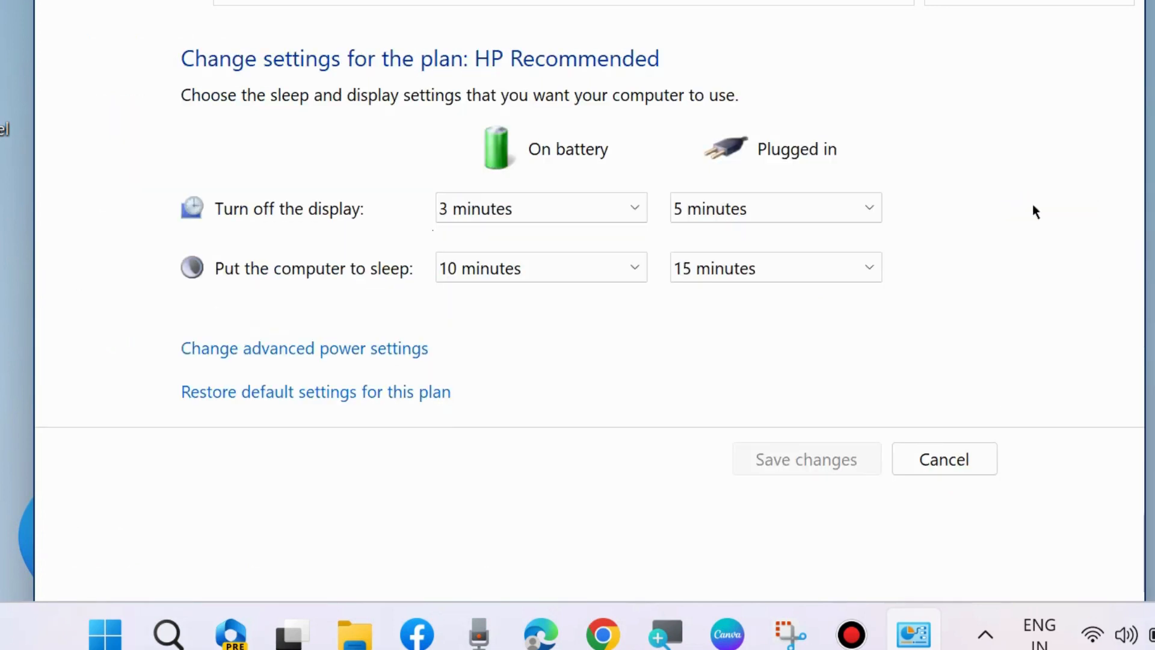
click(301, 350)
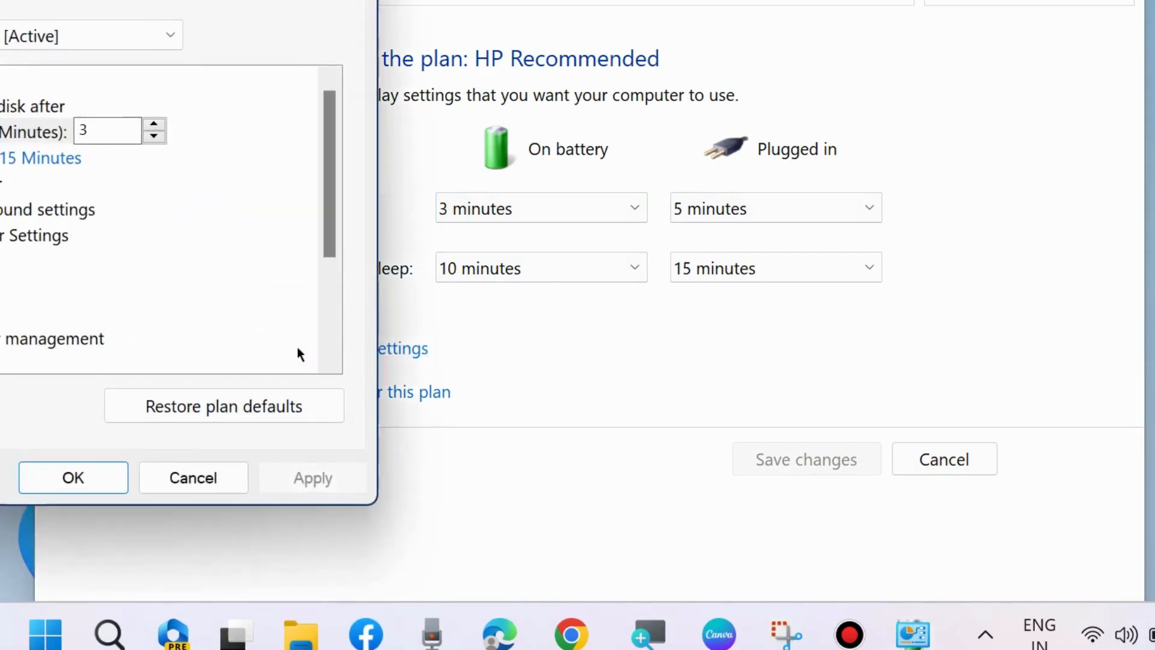
drag(129, 0, 551, 4)
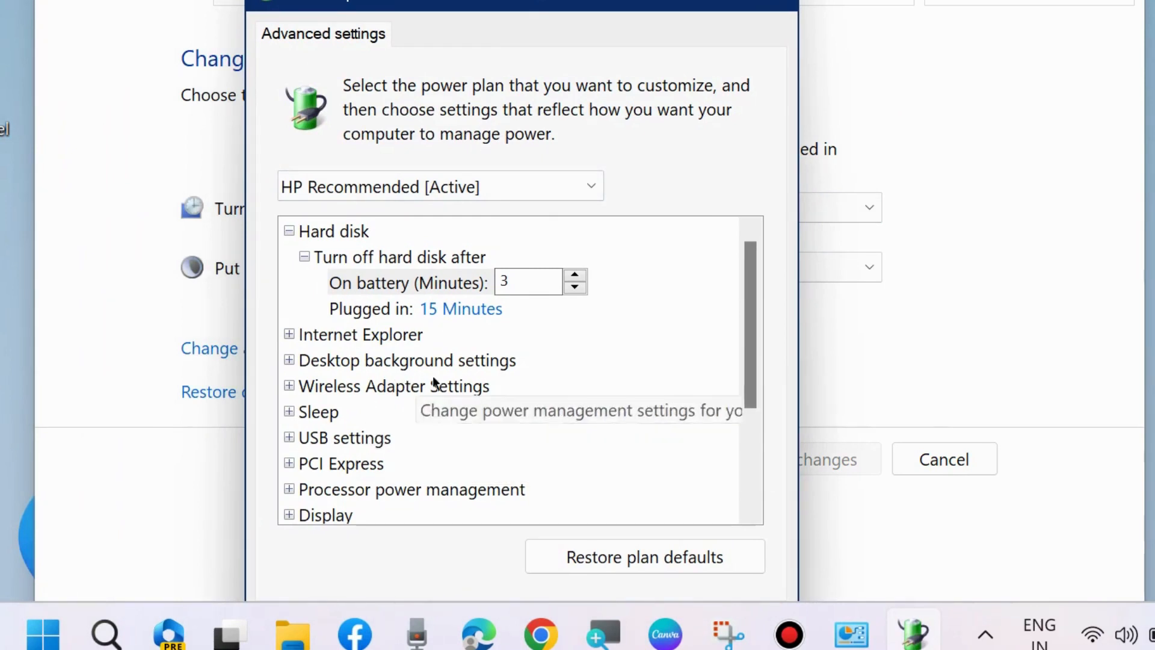
Step: Set the USB selective suspend setting to Disabled both on battery and plugged in
scroll(372, 445, down, 2)
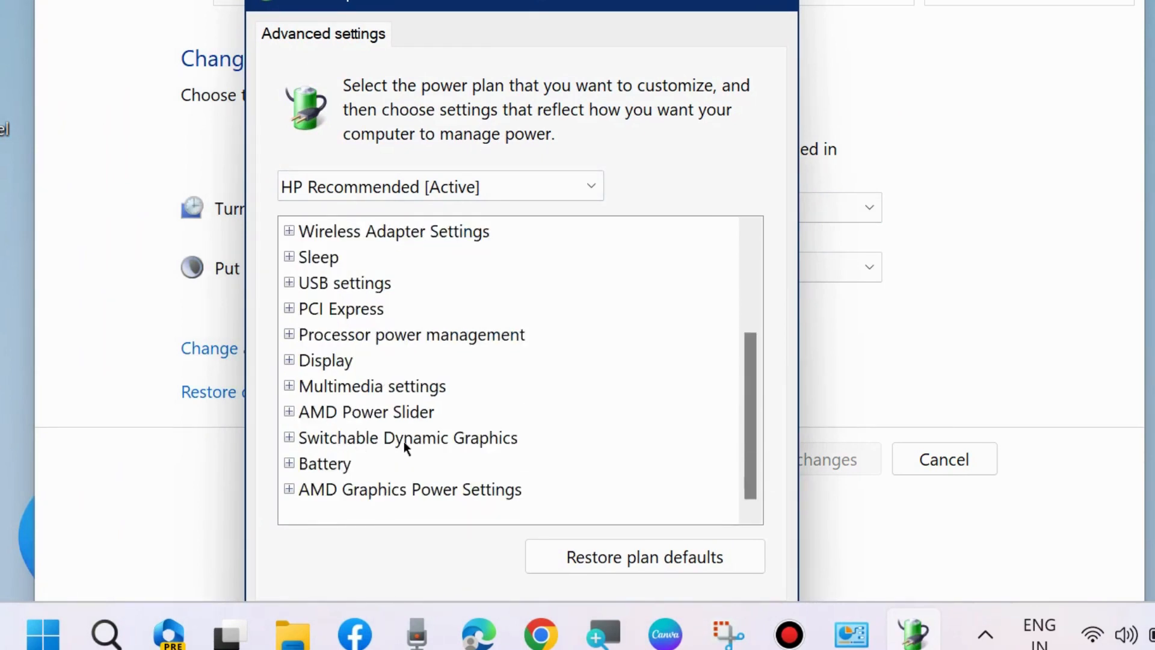
scroll(355, 391, up, 1)
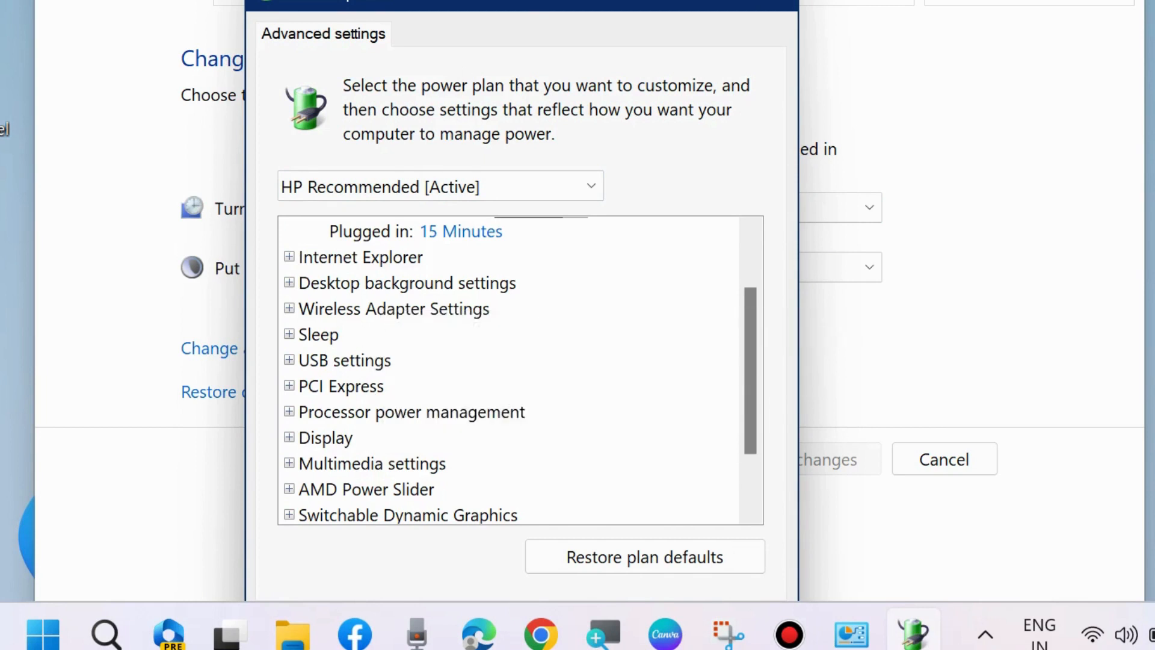
scroll(504, 381, down, 1)
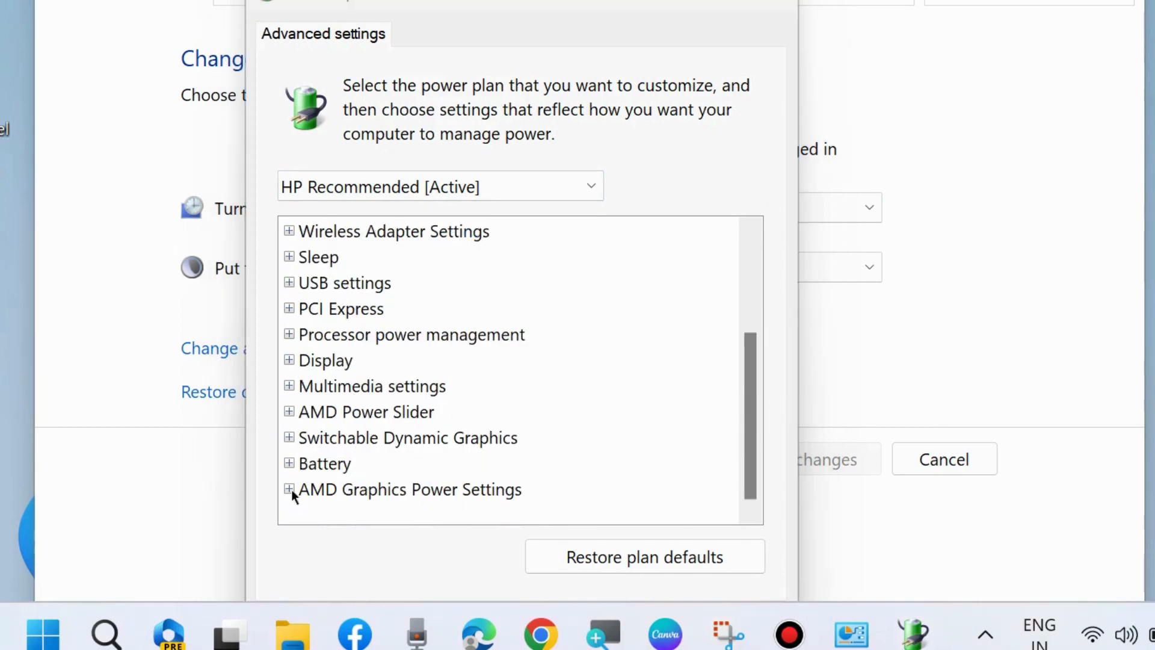
click(289, 283)
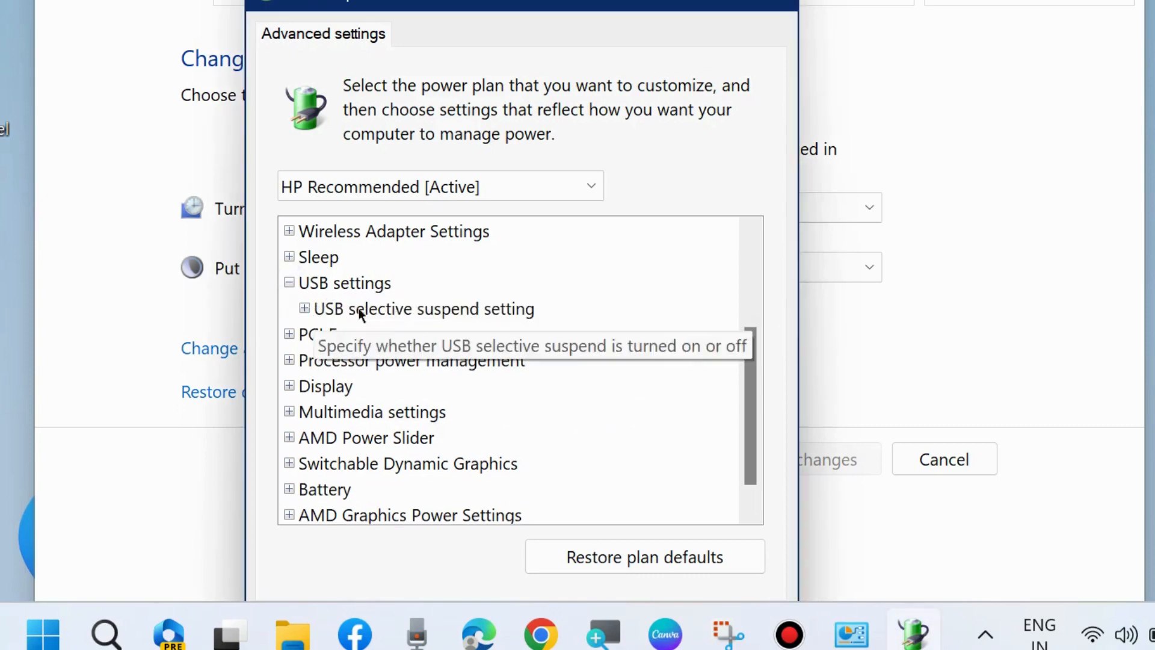
click(304, 309)
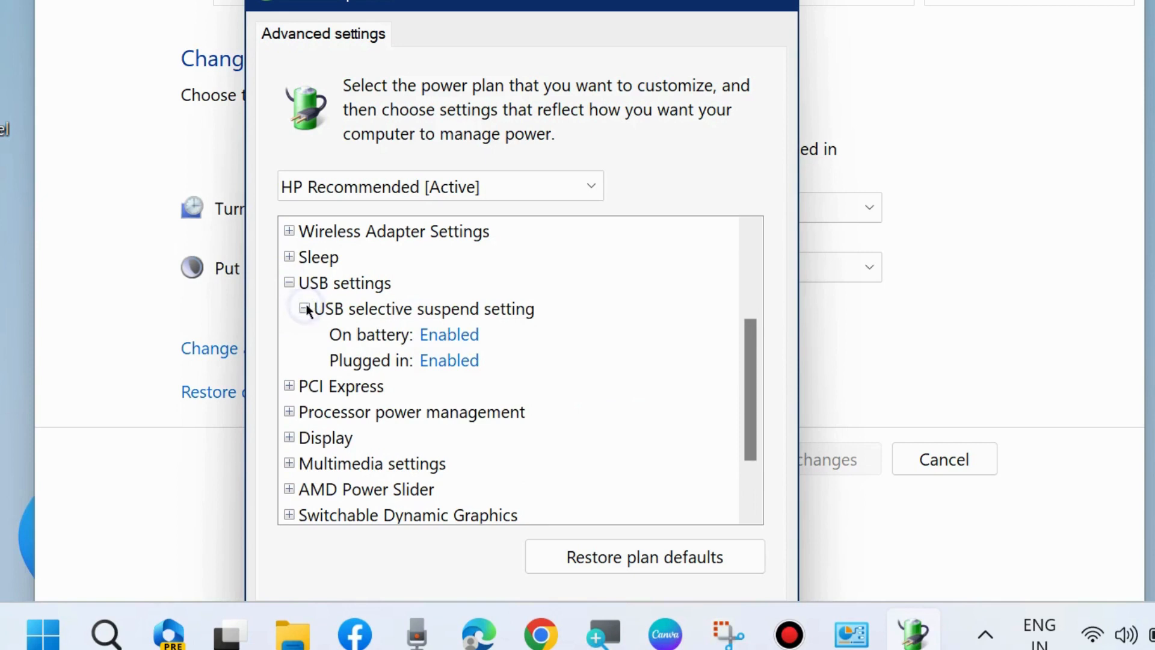
click(453, 334)
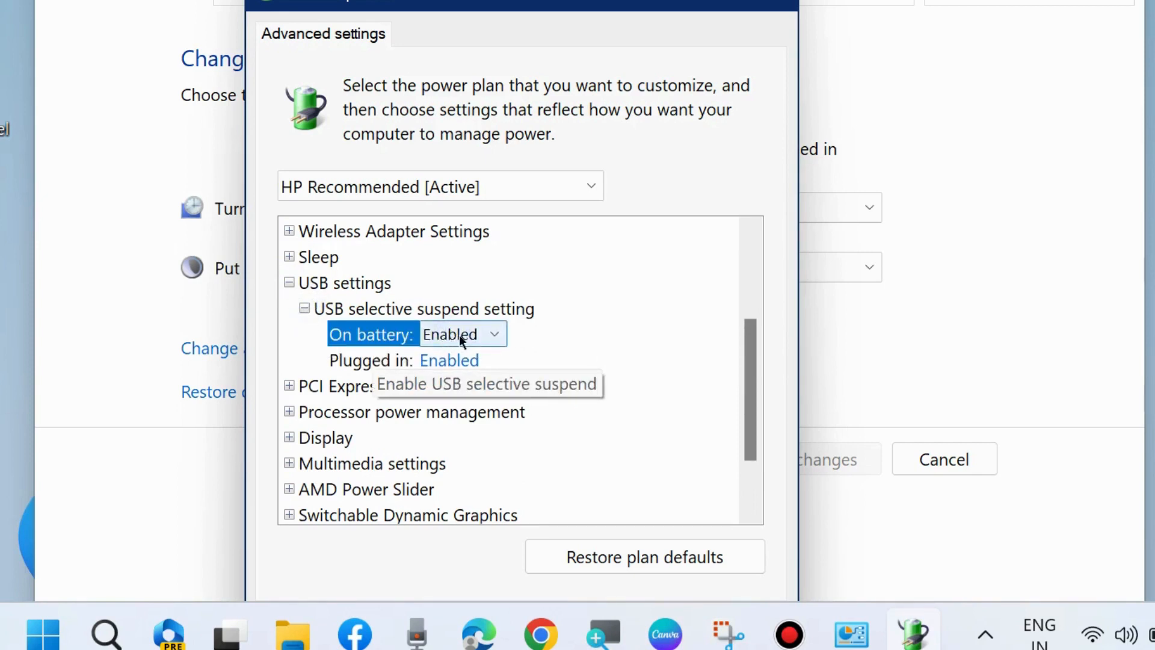
click(460, 334)
click(459, 360)
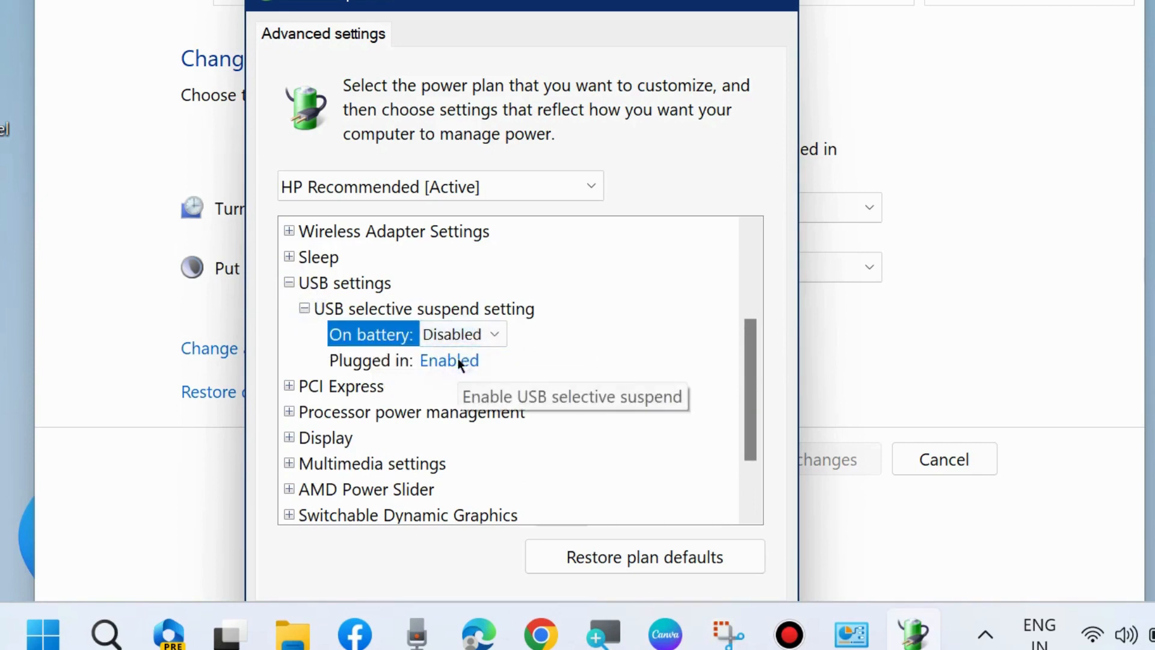
click(444, 361)
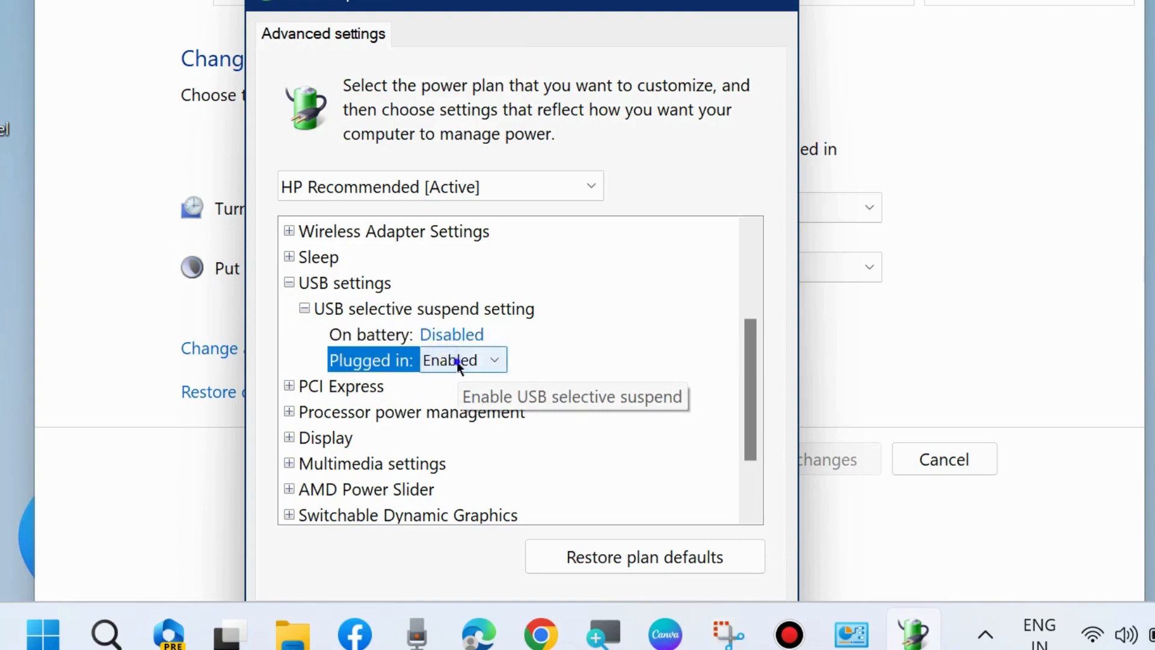
click(461, 366)
click(461, 381)
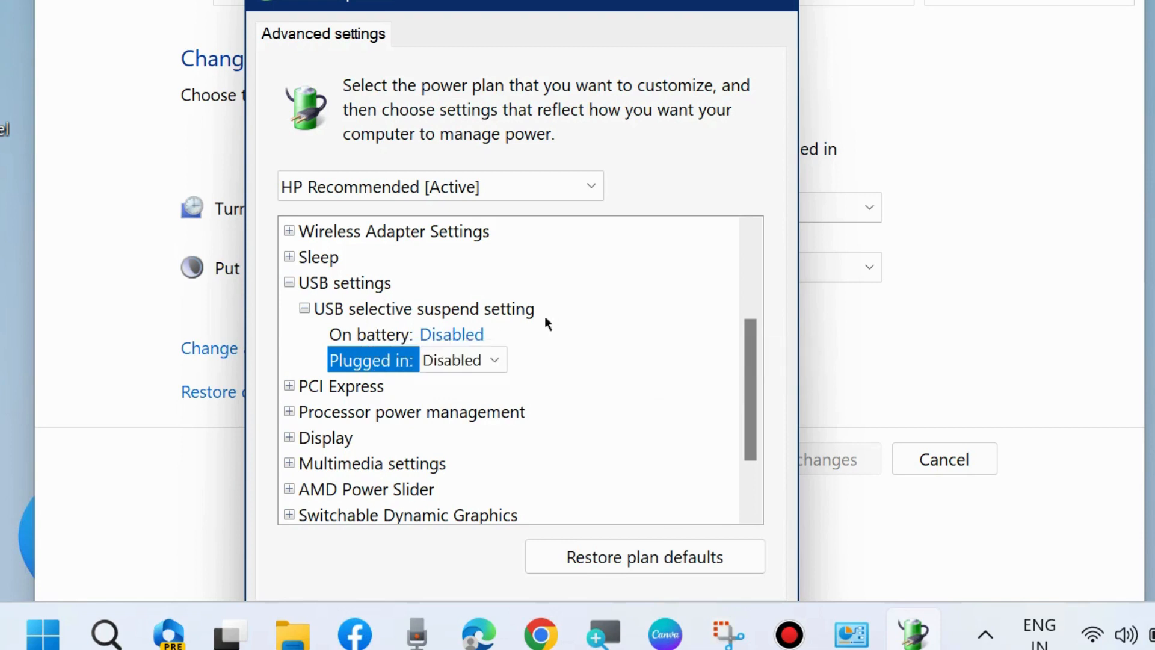
Step: Confirm the advanced power settings and close the power plan window
drag(590, 3, 633, 0)
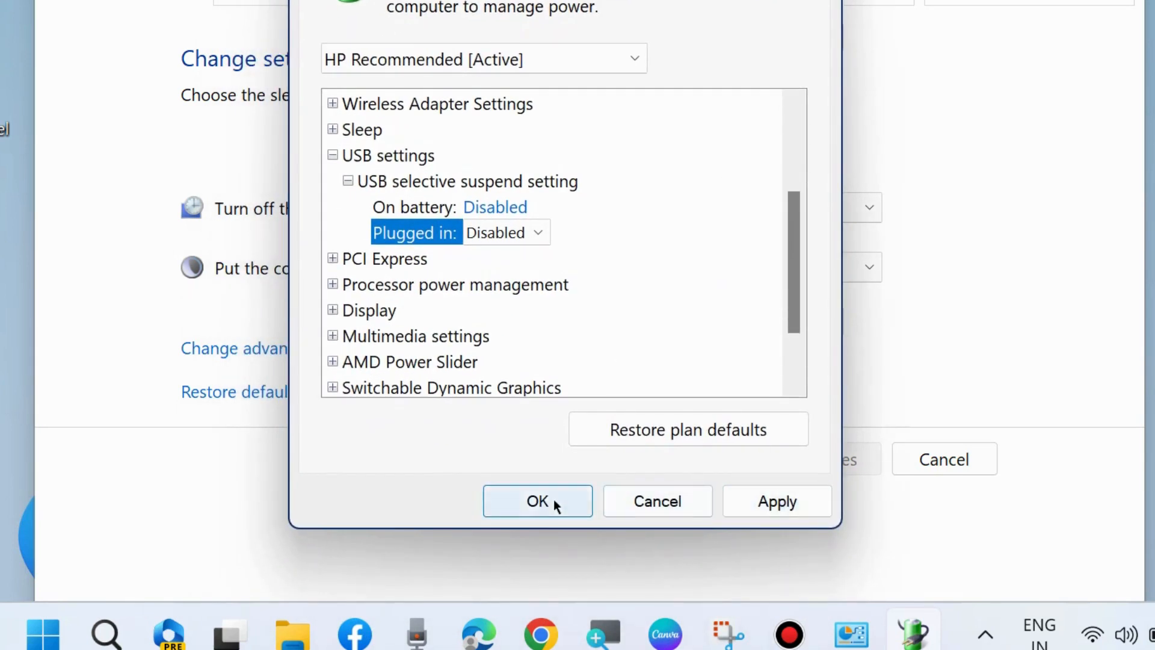
key(alt+F4)
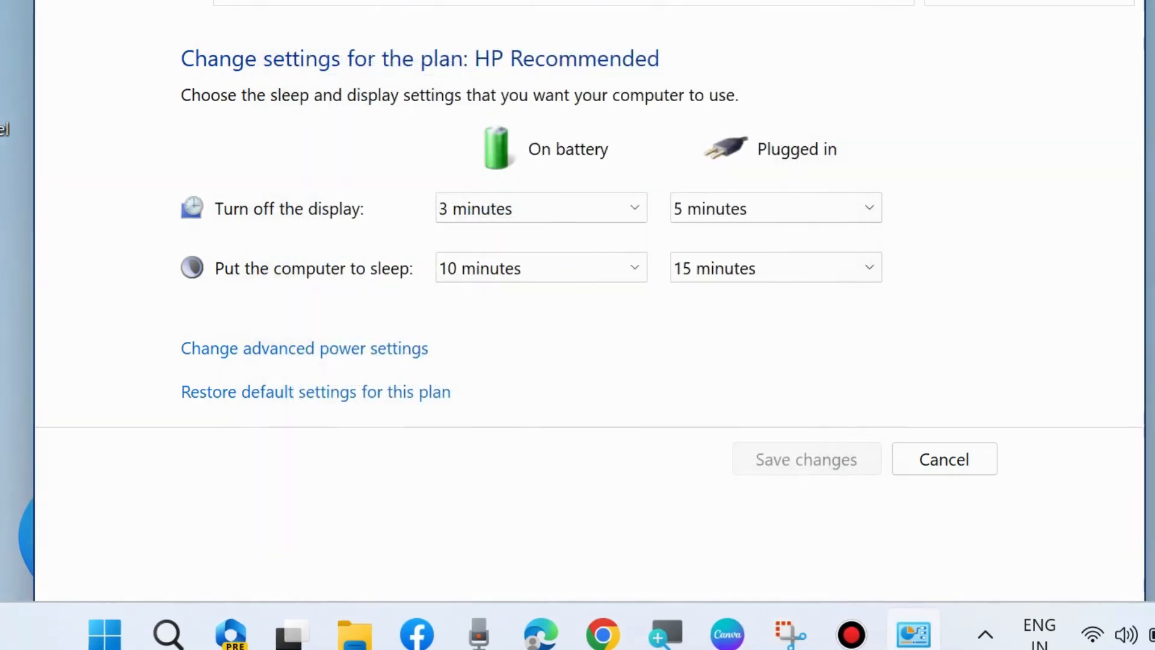
key(alt+F4)
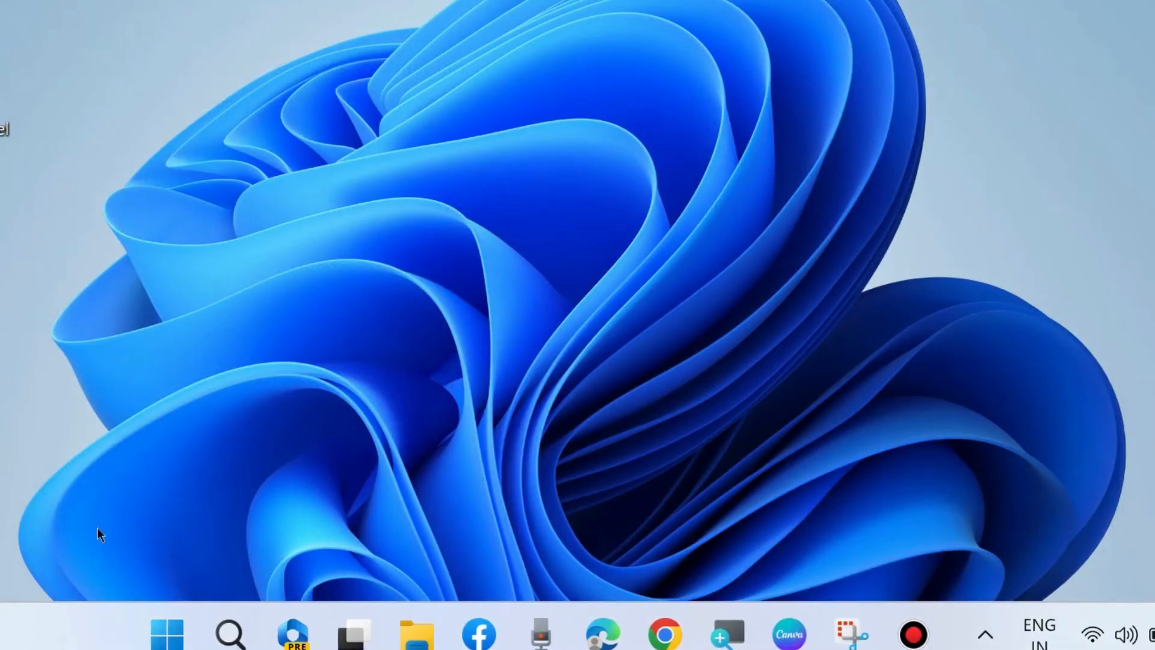
Step: Search Windows for "cmd", run Command Prompt as administrator and move its window so the whole prompt line shows
click(232, 631)
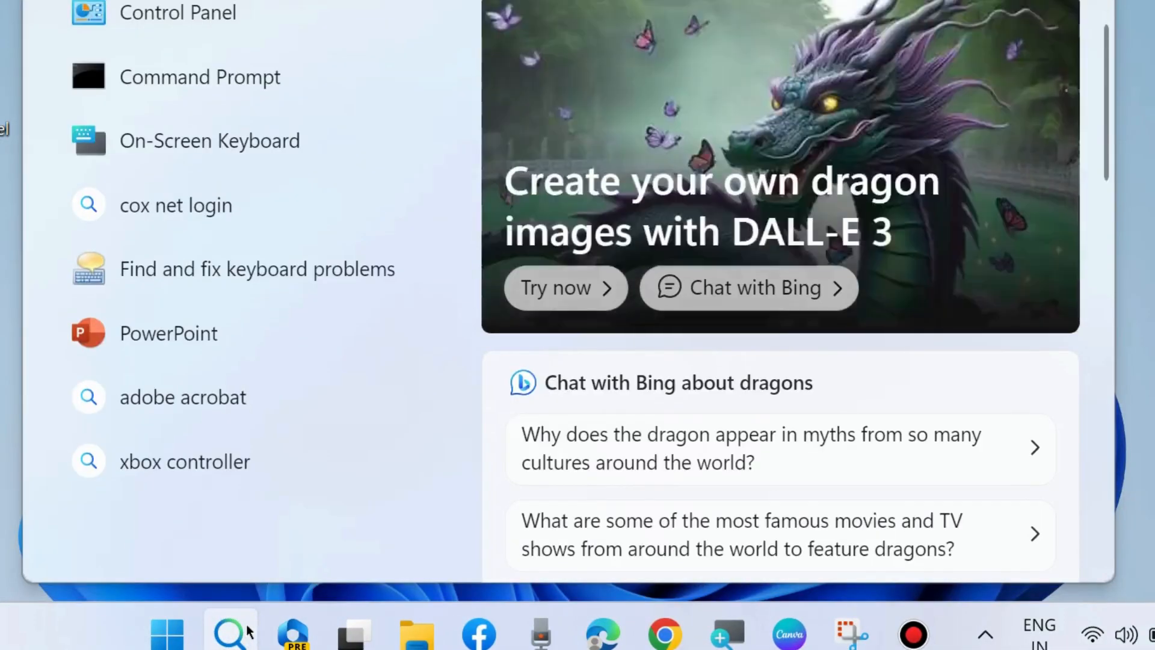
text(cmd)
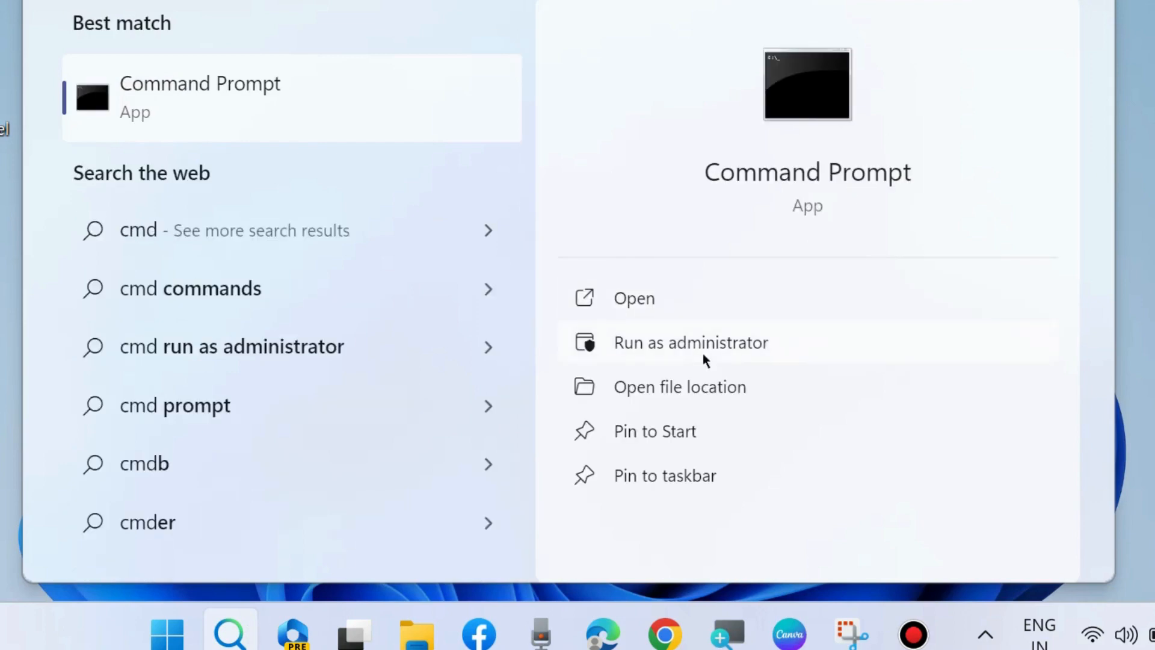
click(712, 342)
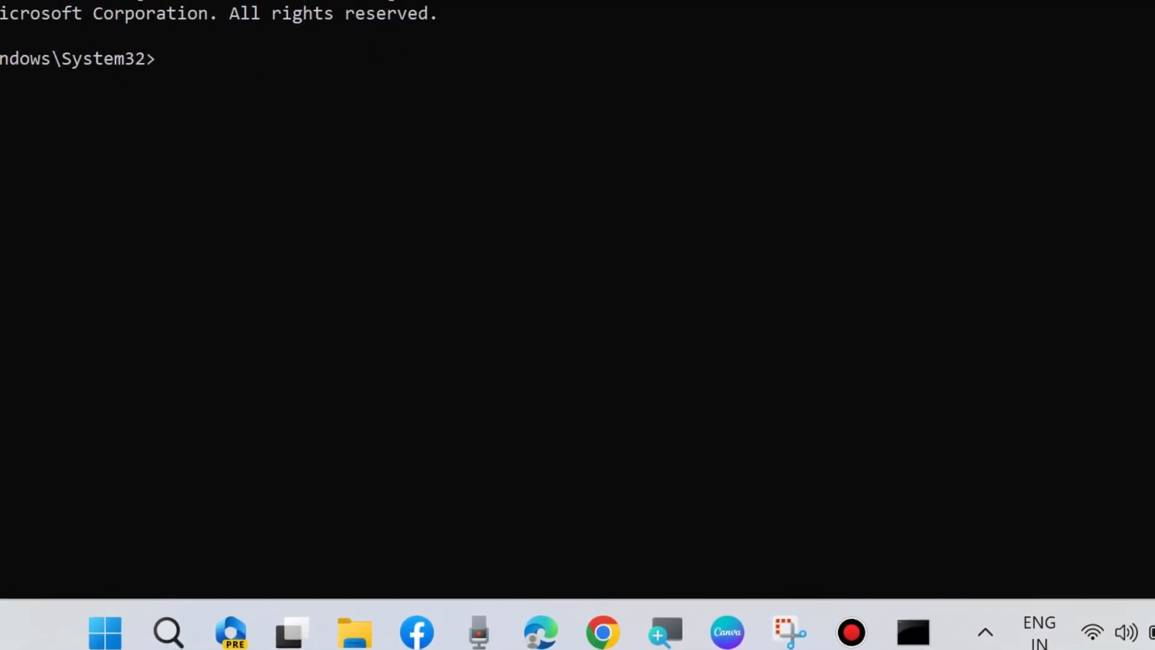
drag(36, 0, 113, 8)
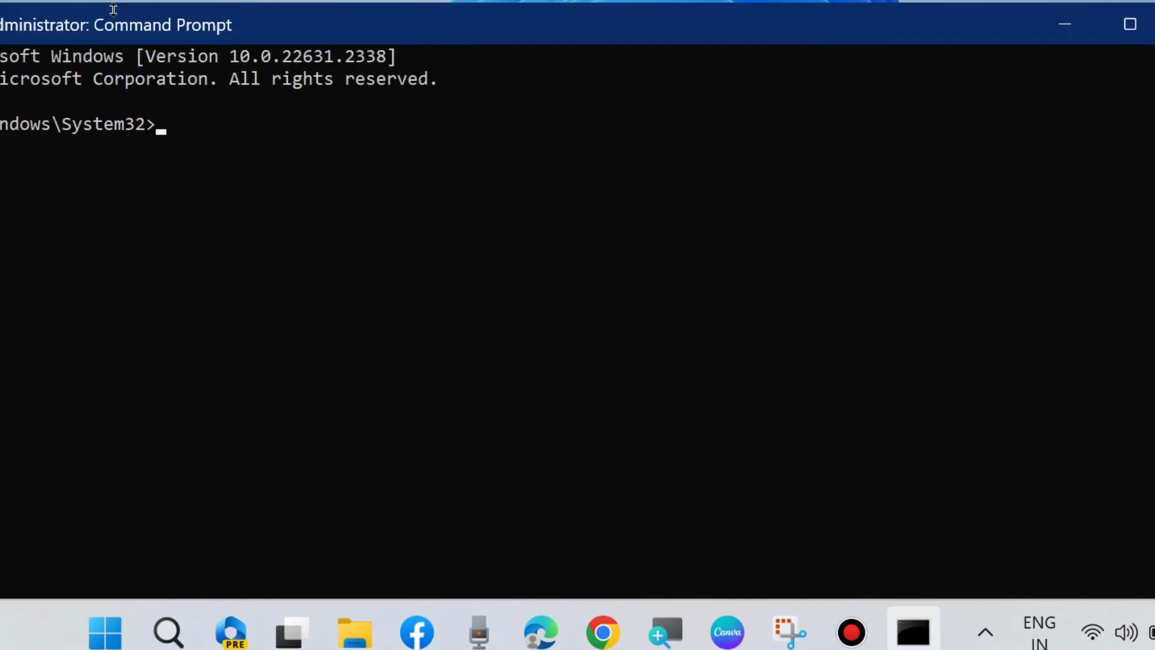
drag(319, 25, 412, 25)
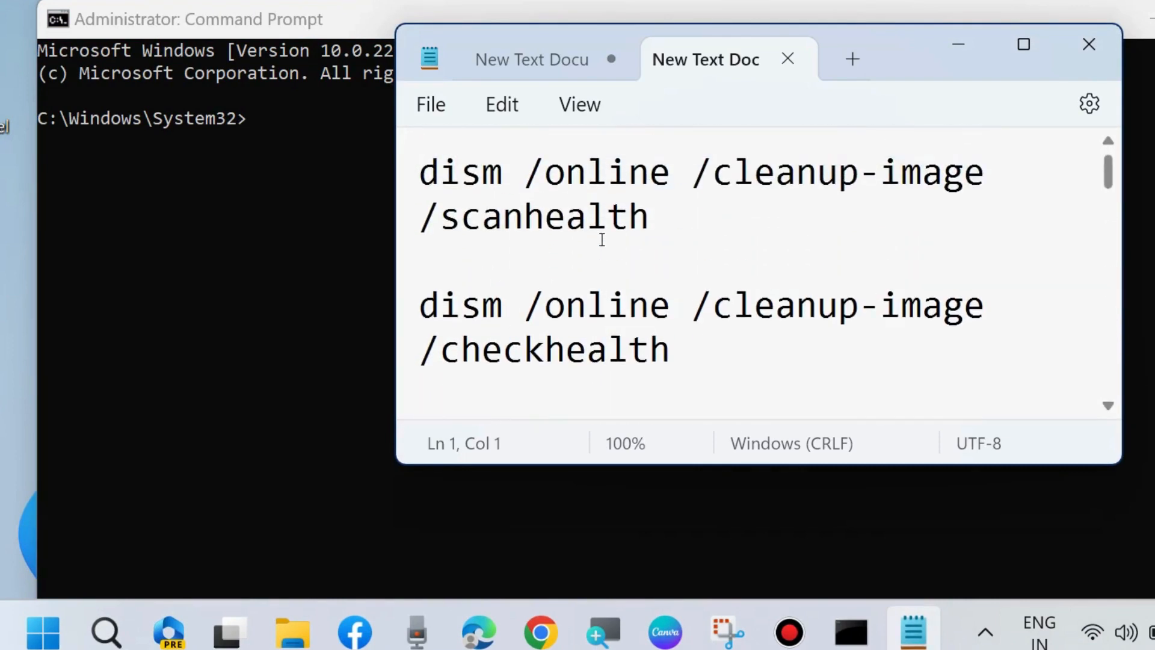
Step: Widen the Notepad window until each DISM command fits on one line, and place it below the Command Prompt's prompt line
drag(1126, 287, 1154, 286)
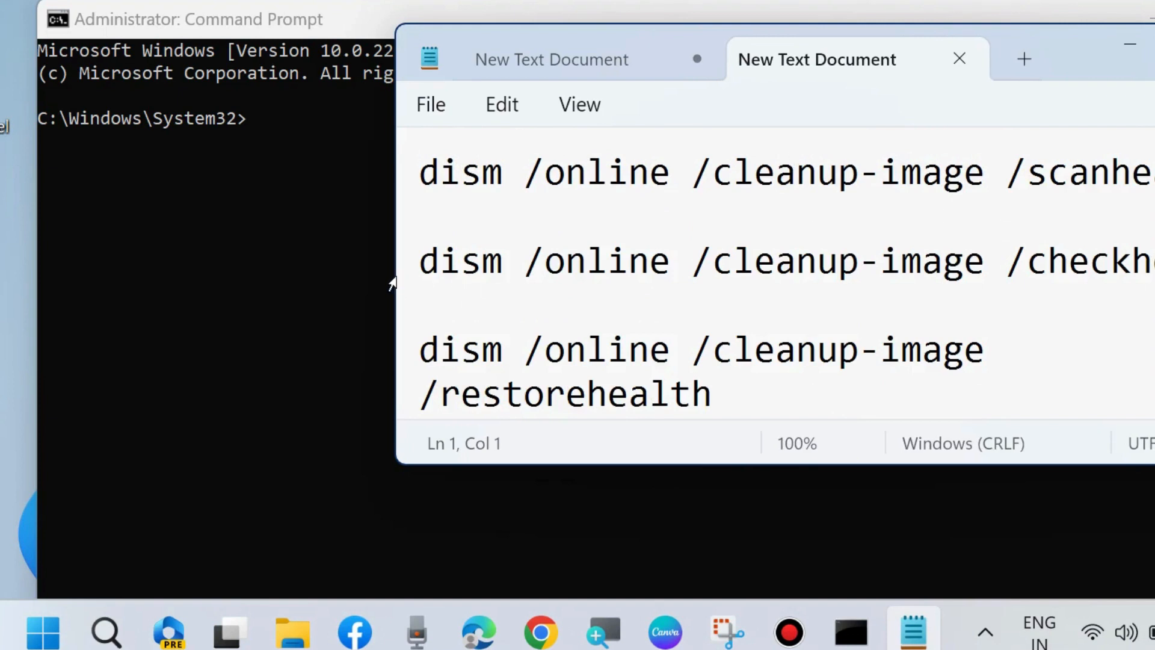
drag(392, 283, 319, 279)
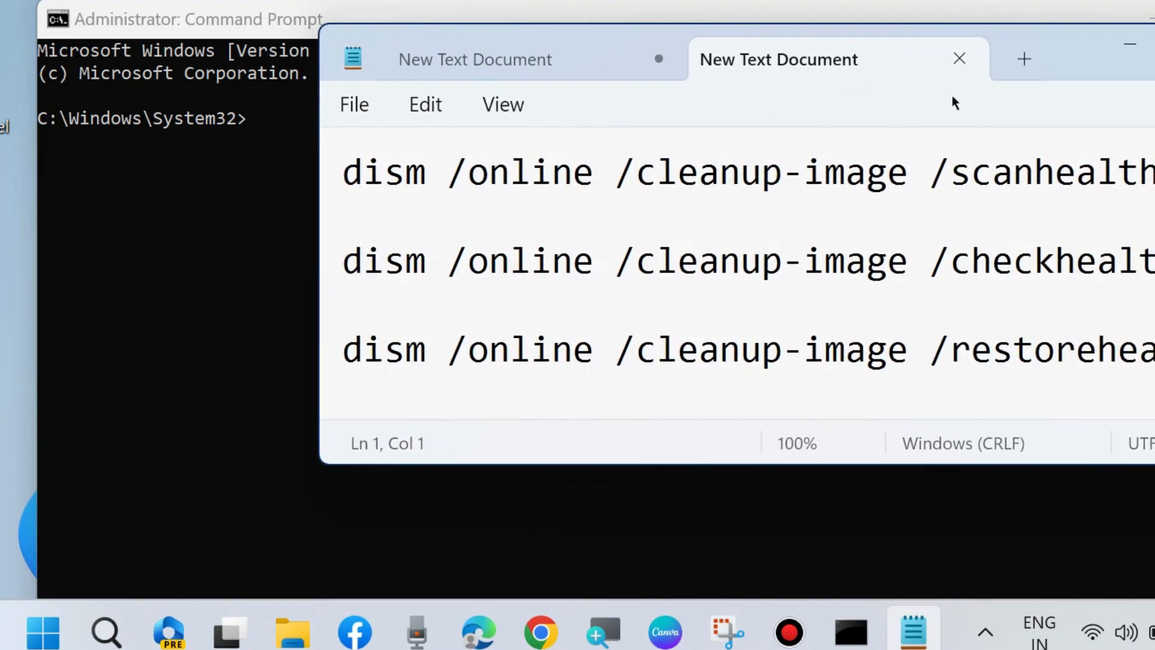
drag(1082, 48, 896, 195)
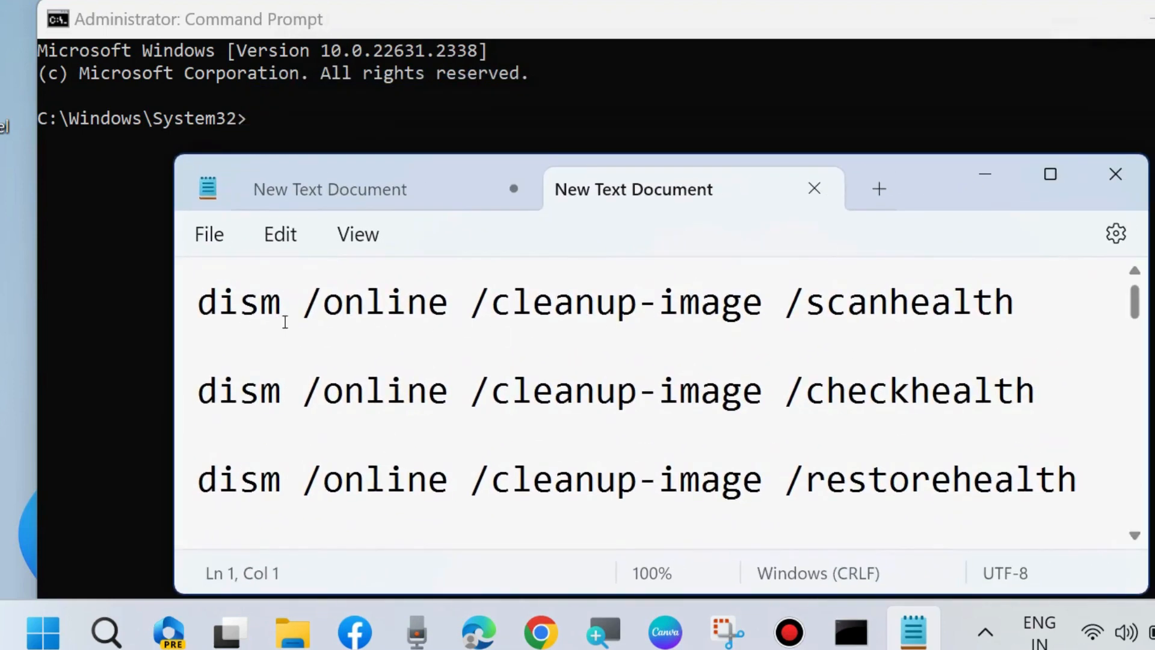
Step: Highlight the DISM scanhealth, checkhealth and restorehealth command lines in Notepad one after another
click(192, 306)
click(180, 399)
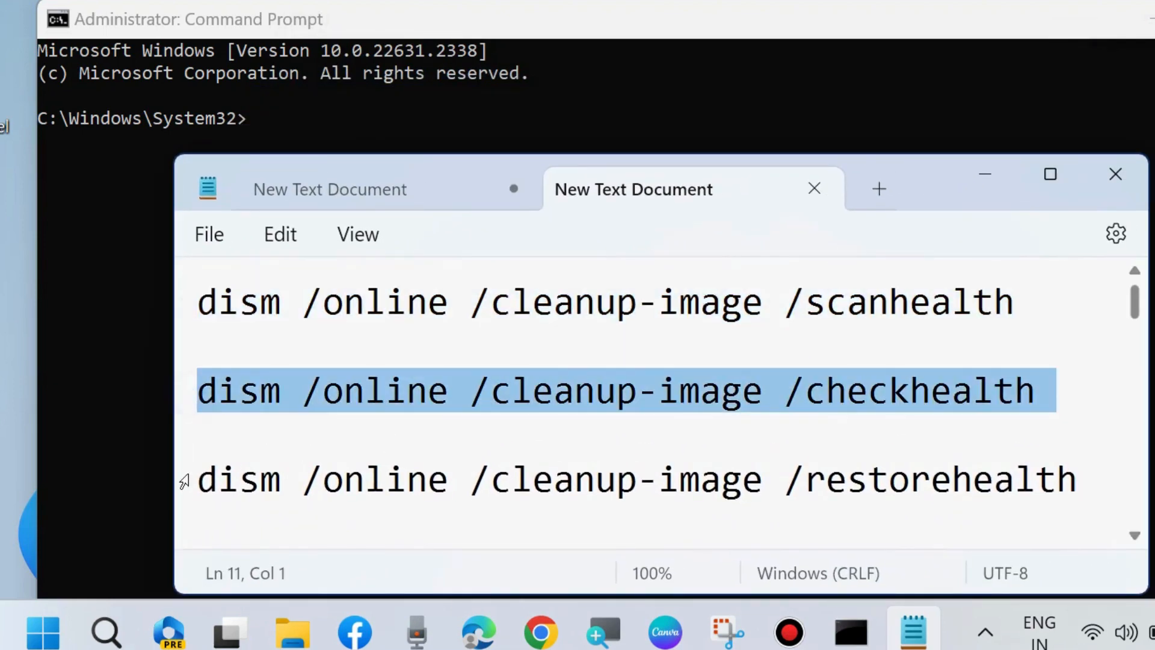
click(184, 480)
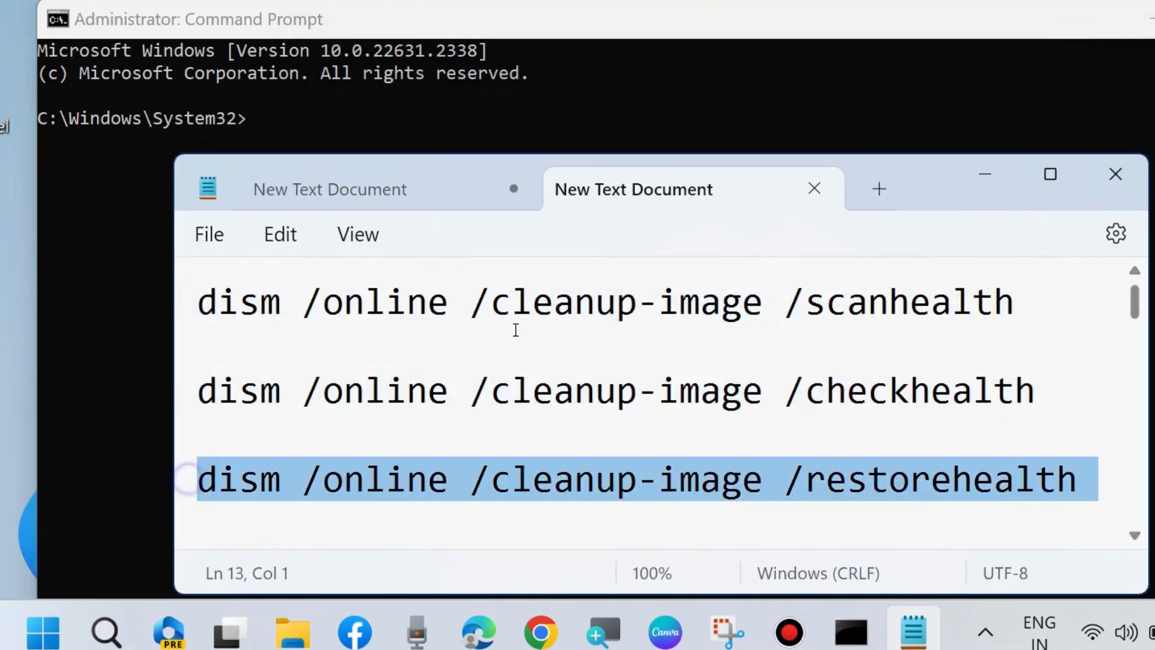
Step: Switch to the administrator Command Prompt and begin entering the System File Checker command with sfc /scann
click(256, 126)
text(sf)
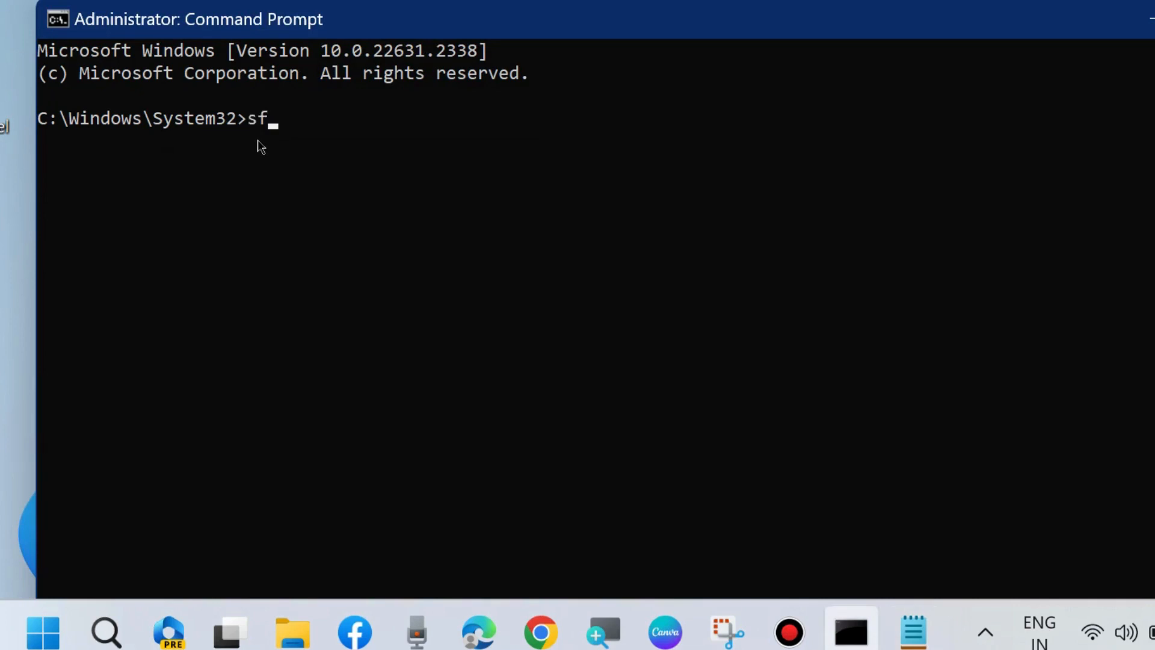
text(c /scann)
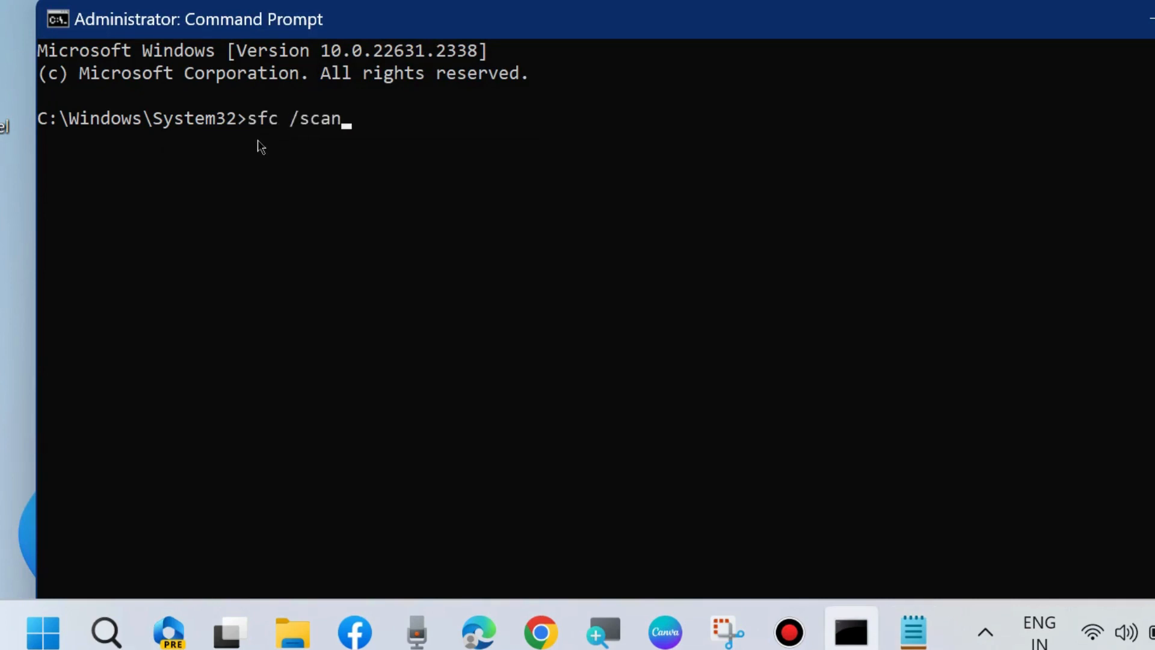